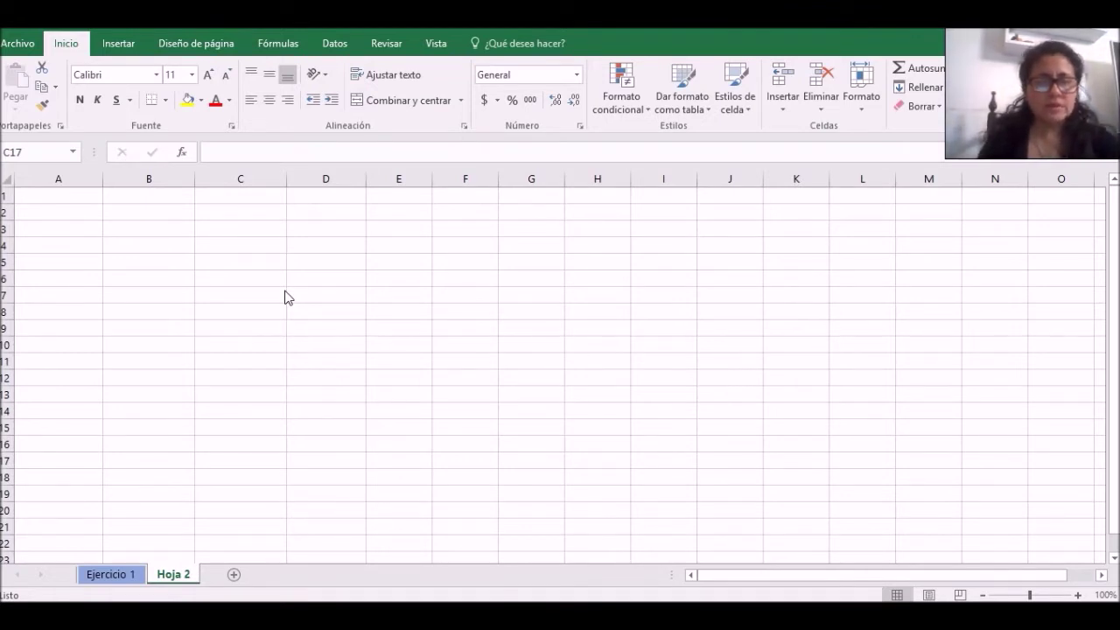
- Enter 'Librería Lucibel' in A1 and widen column A slightly
click(70, 195)
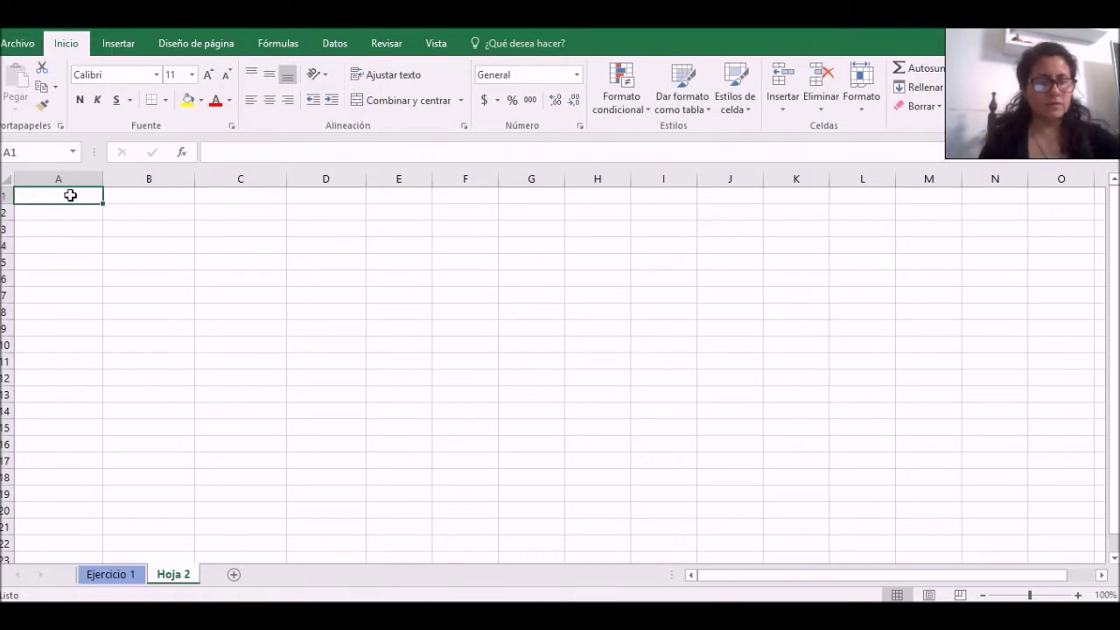
text(Librería L)
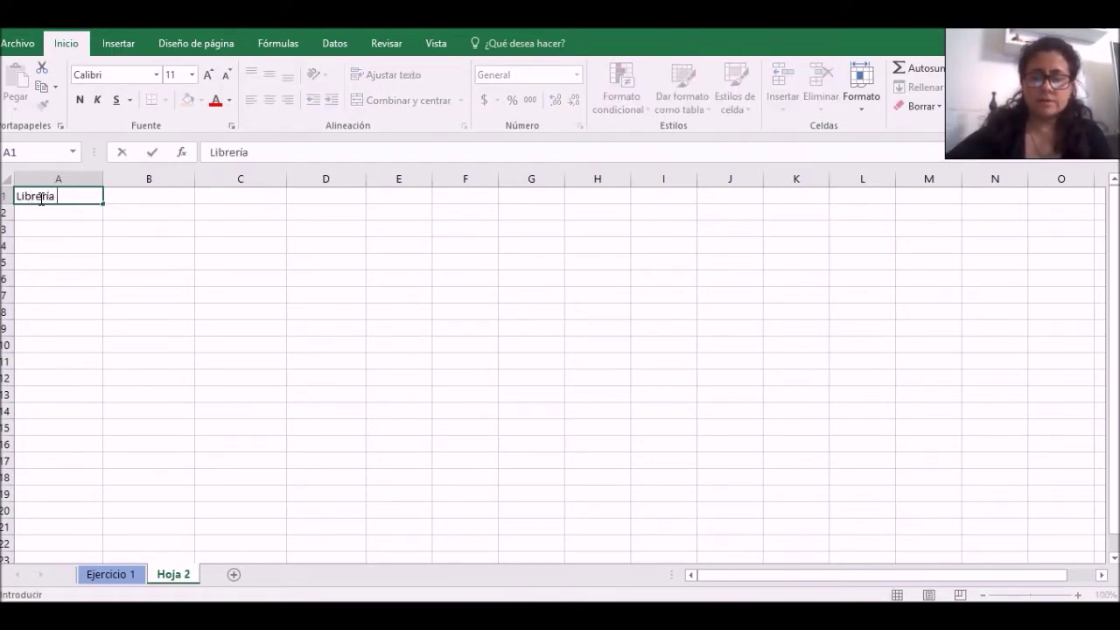
text(uci)
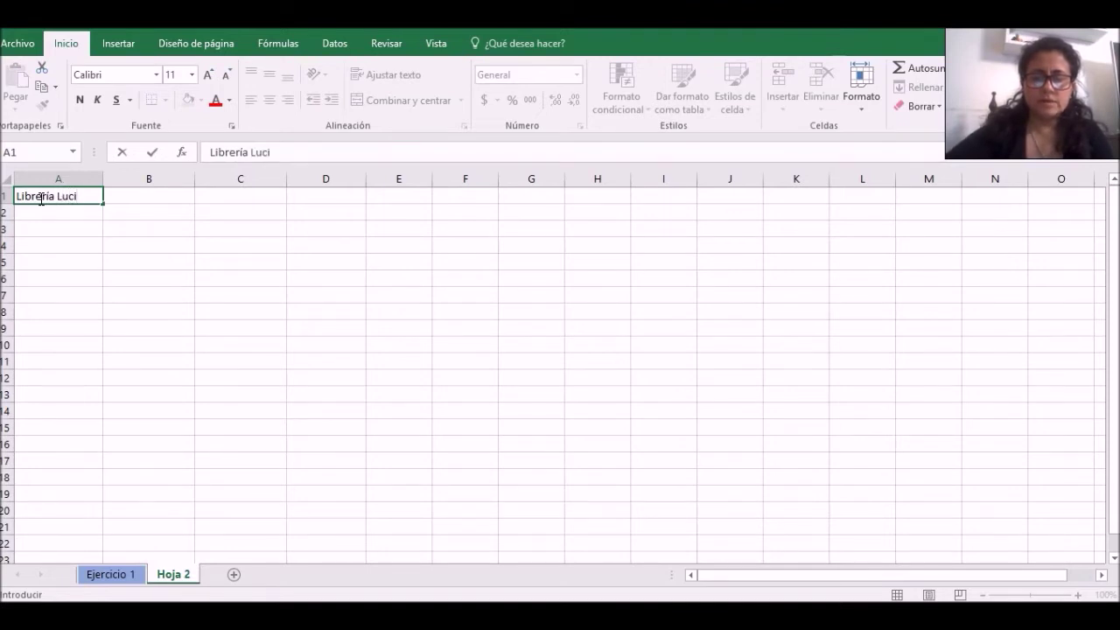
text(bel)
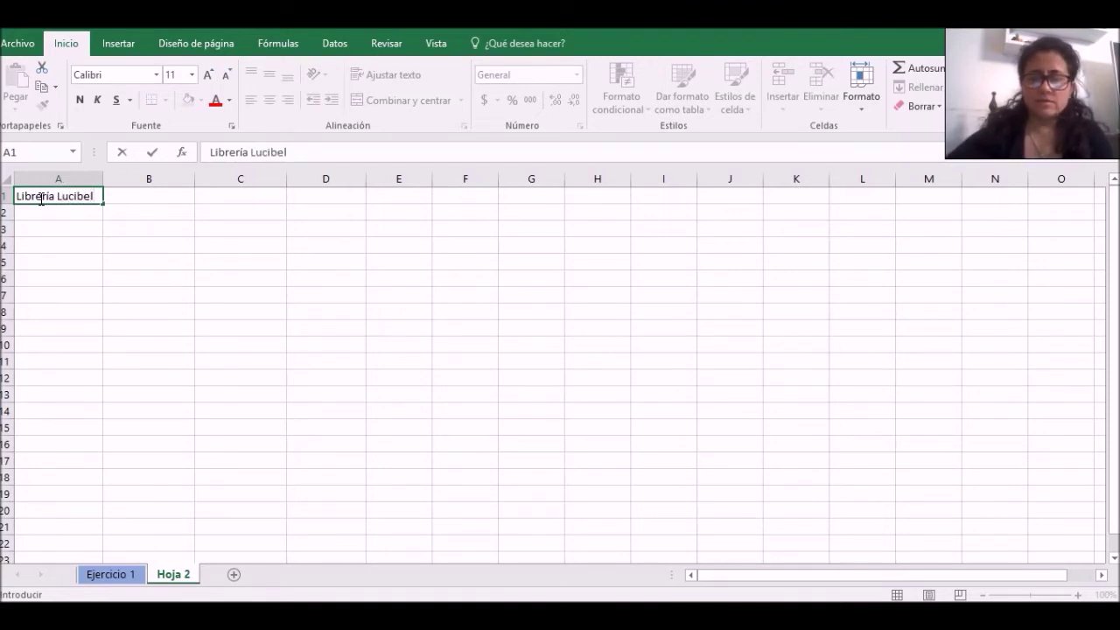
key(Return)
drag(103, 178, 109, 179)
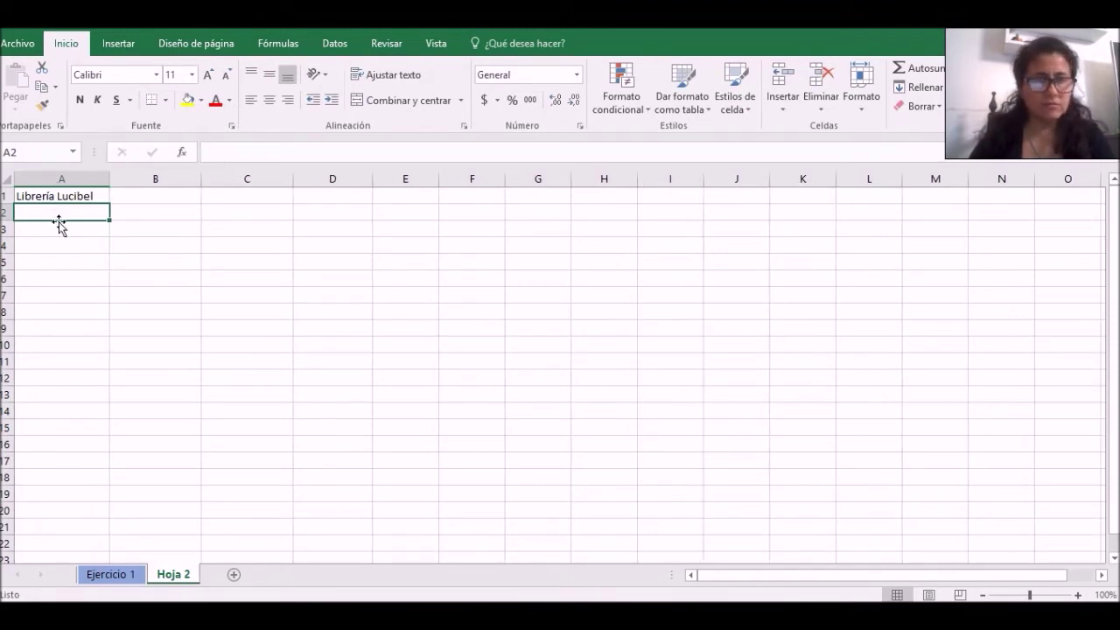
- Enter 'Facturación' in A2
text(S)
key(BackSpace)
text(actu)
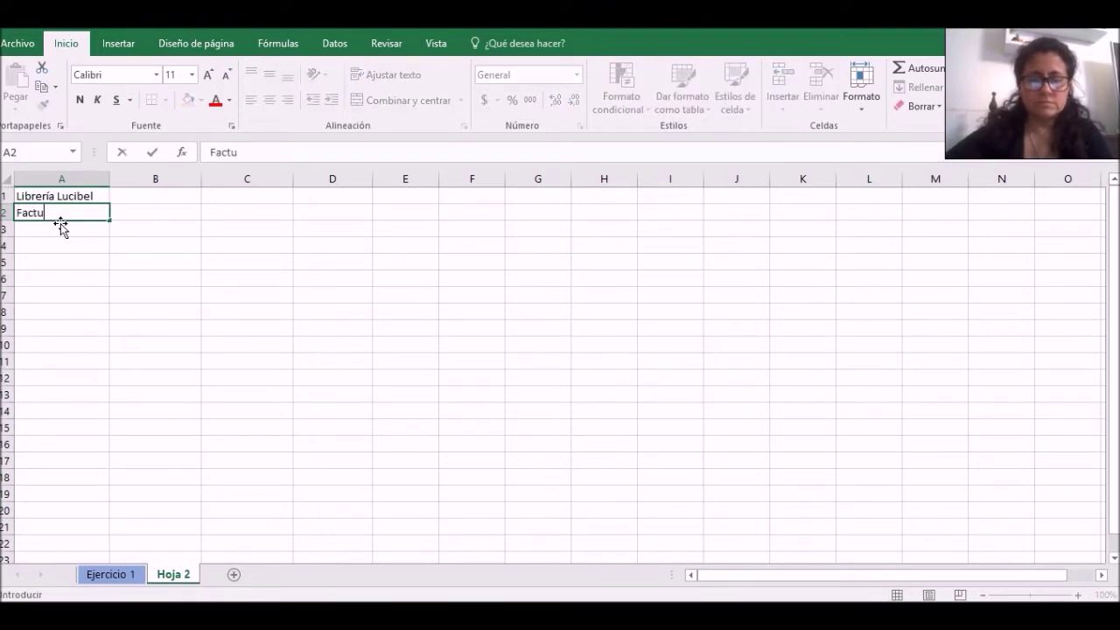
text(ración)
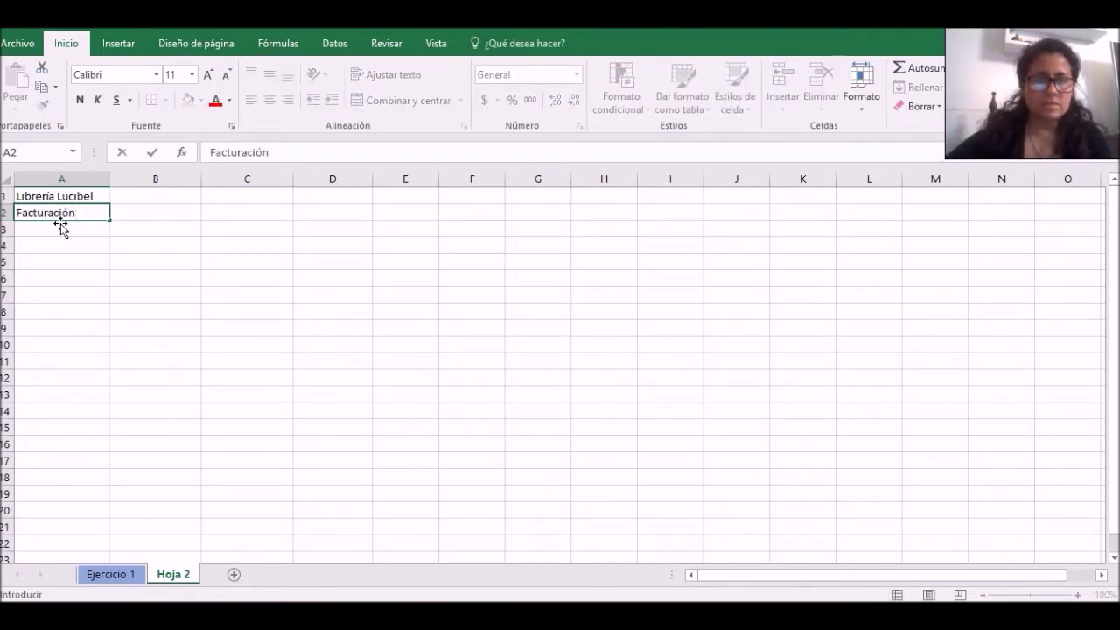
key(Return)
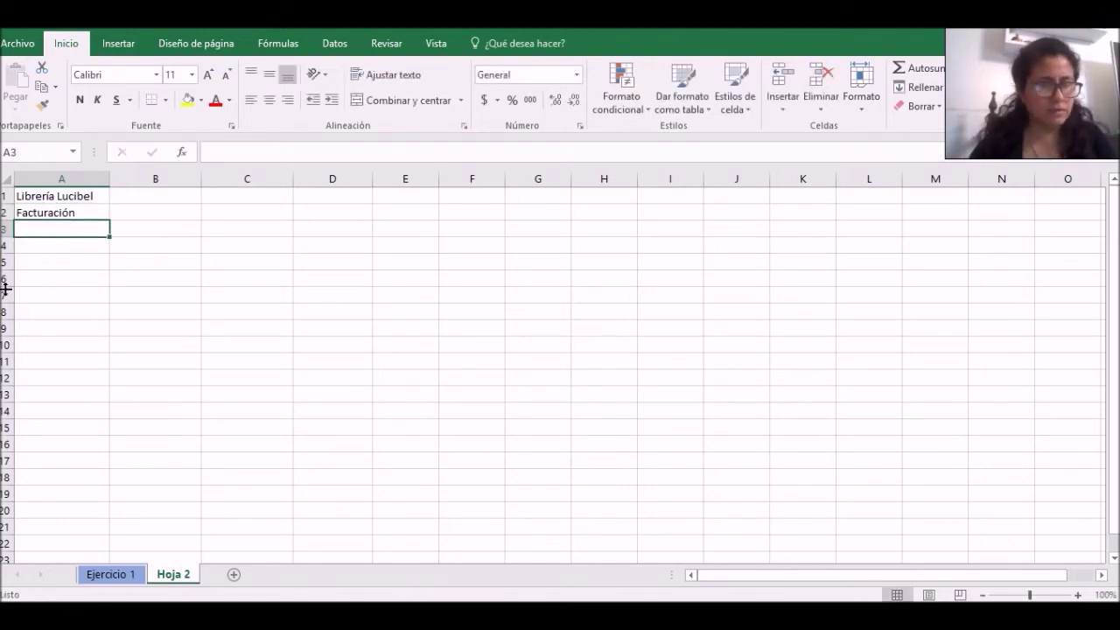
click(42, 250)
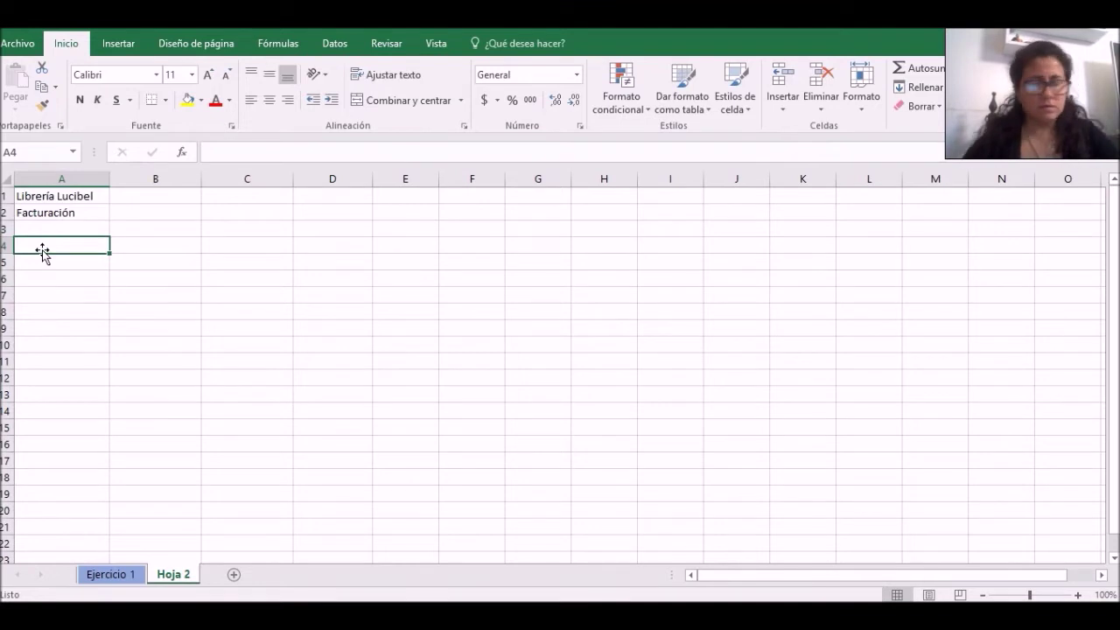
- Enter headers Artículo, Cantidad, Precio unitario and Importe in cells A4 through D4
text(Art)
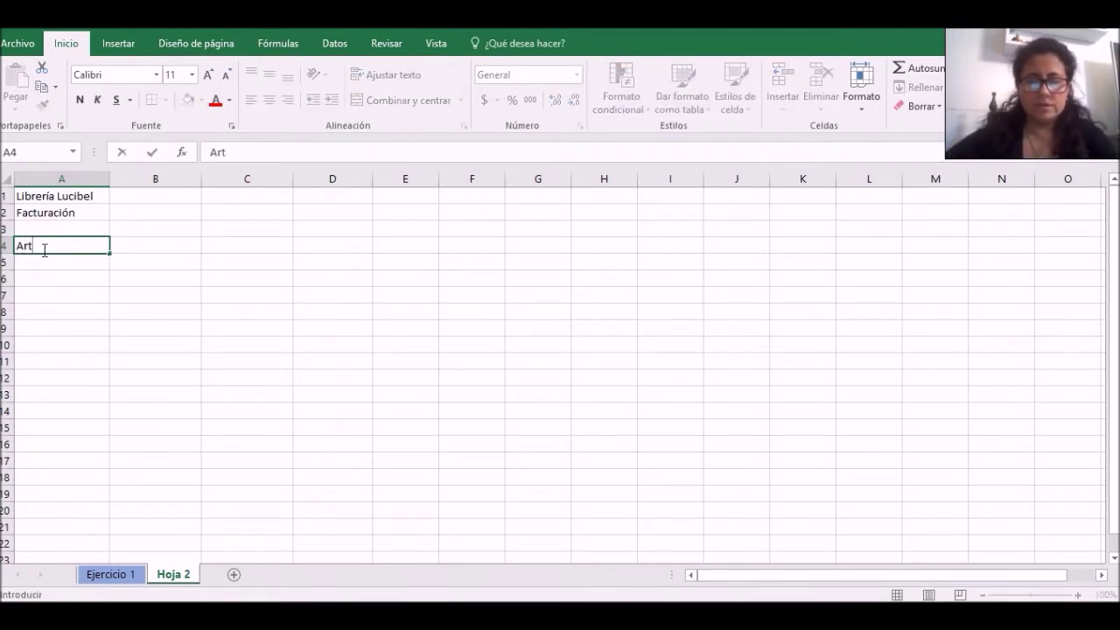
text(ículo)
key(Return)
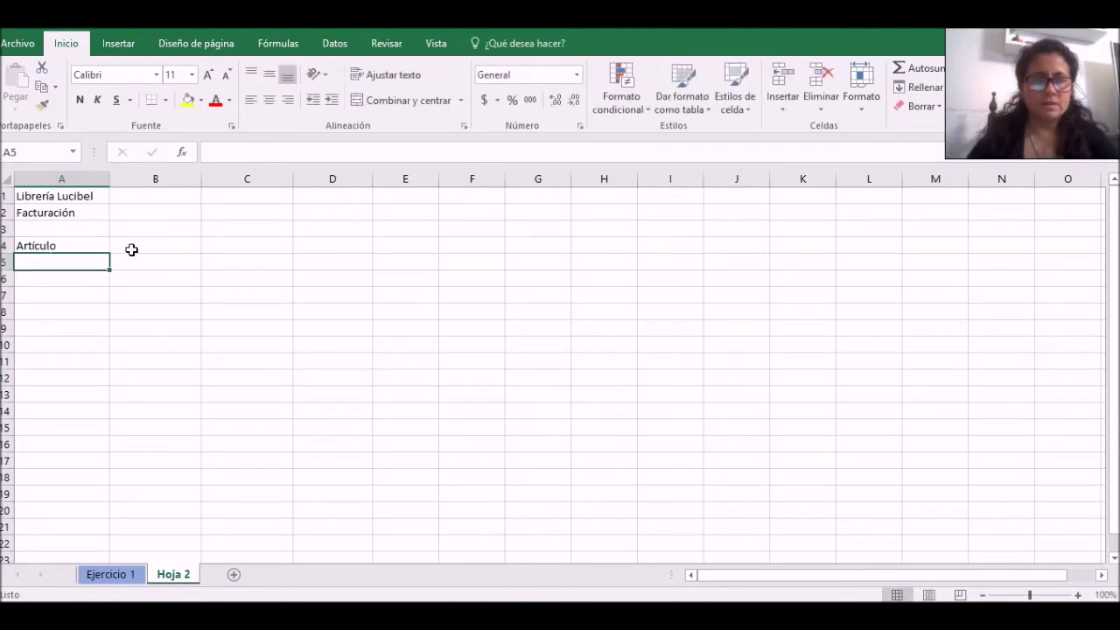
click(133, 251)
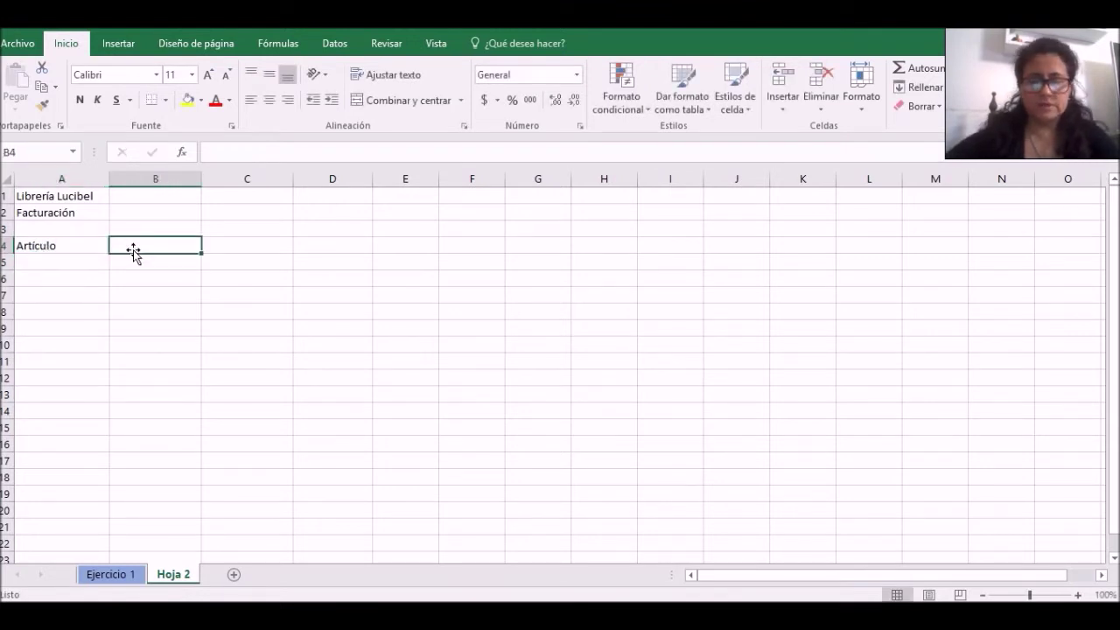
text(CAntidad)
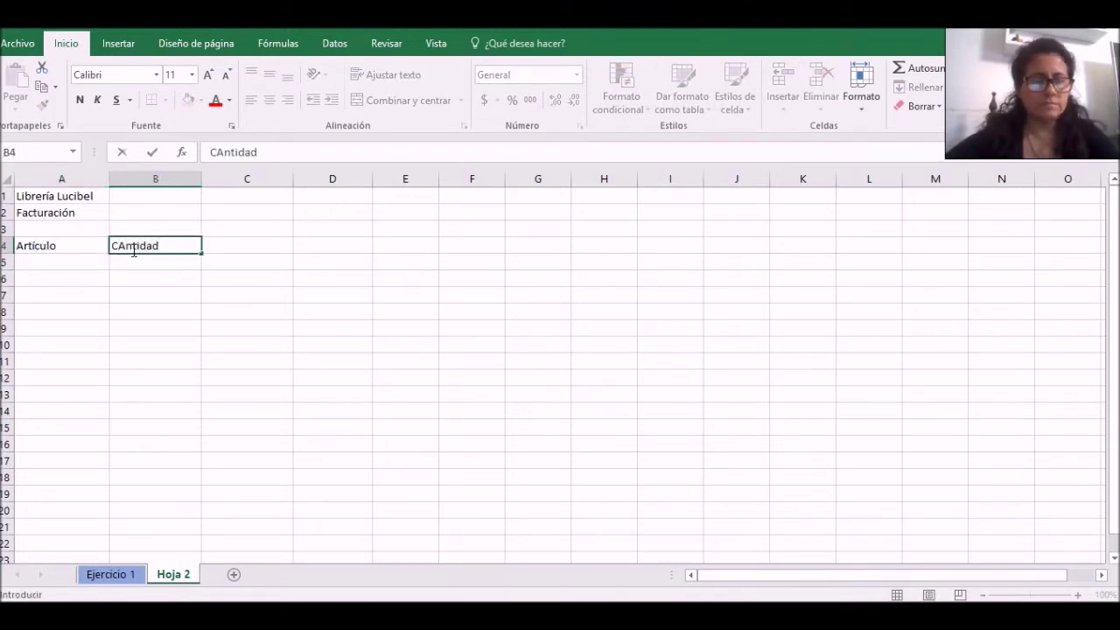
key(Return)
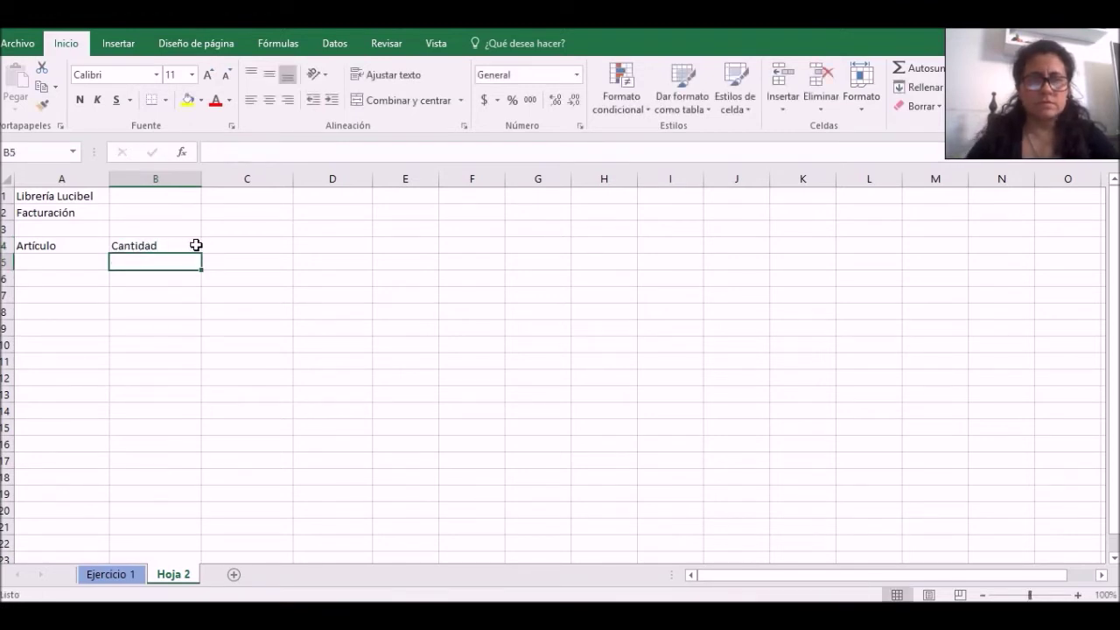
click(215, 246)
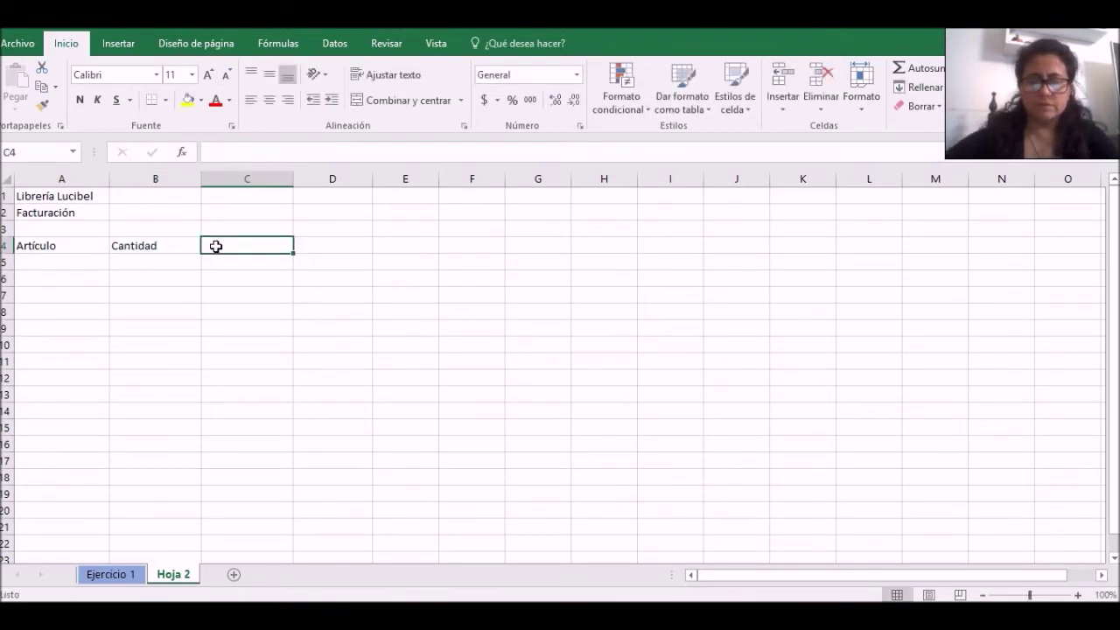
text(Precio unitario)
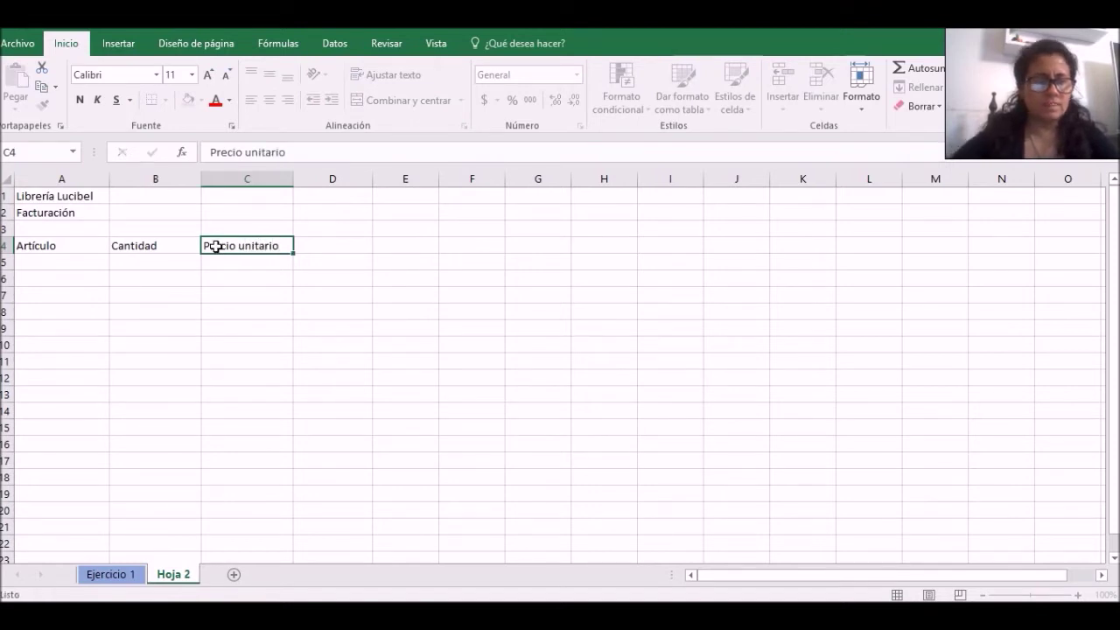
key(Return)
click(322, 249)
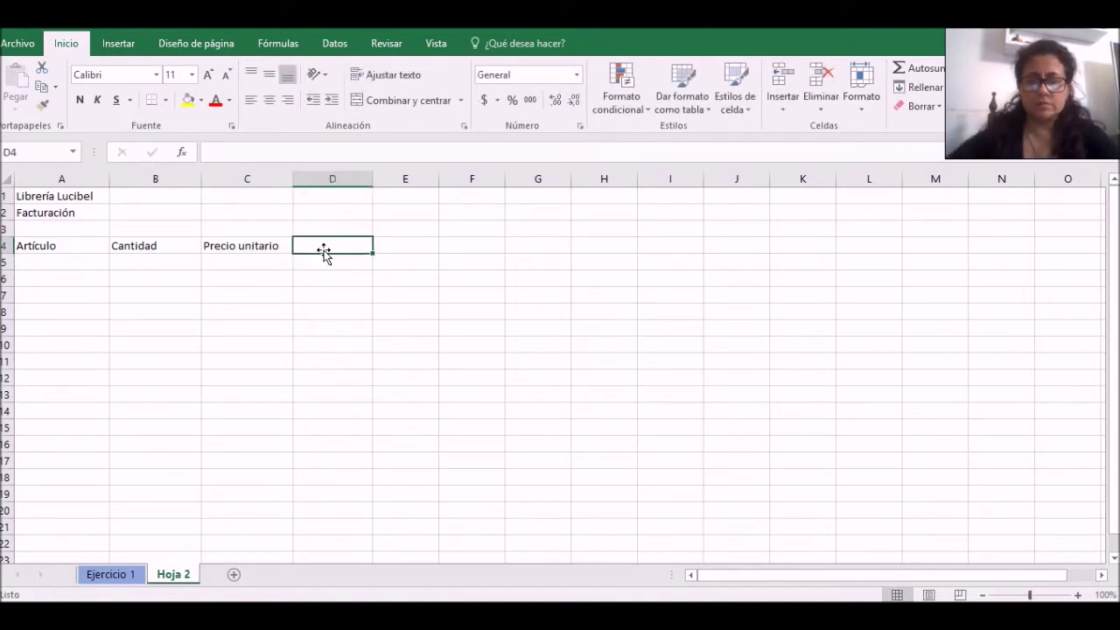
text(Importe)
key(Return)
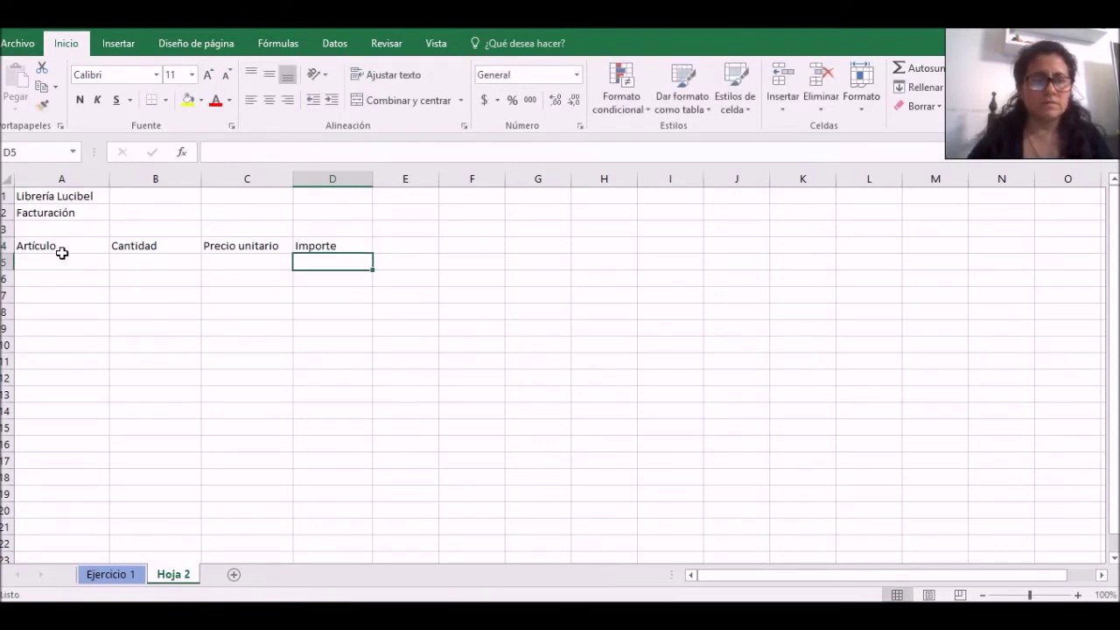
click(55, 261)
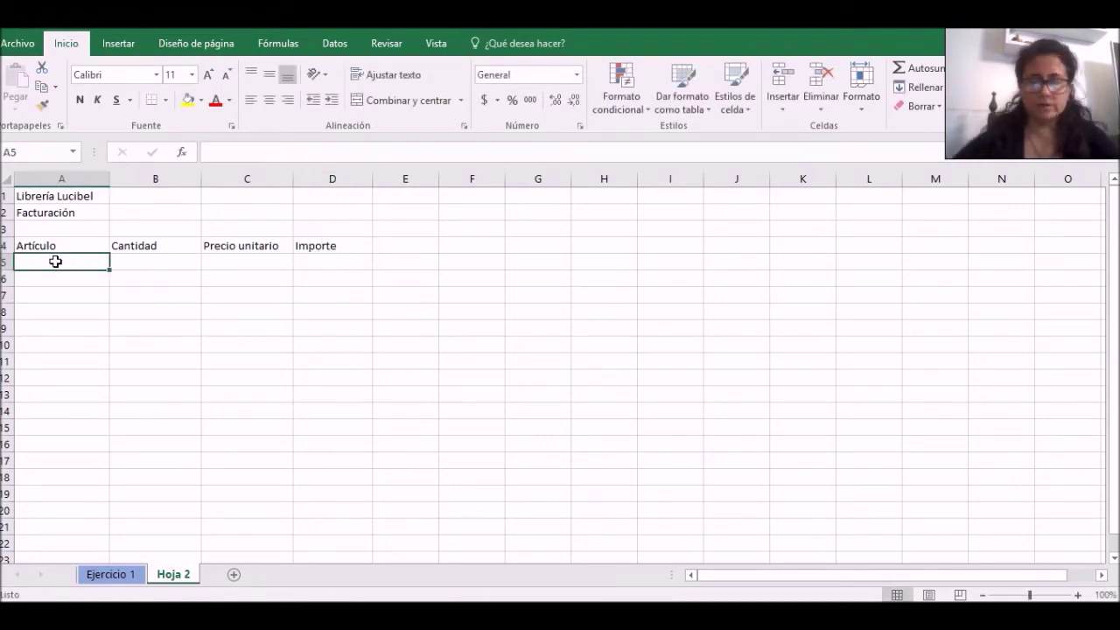
- List items Lapiceras, Gomas and Reglas in A5 to A7
text(Lapiceras)
key(Return)
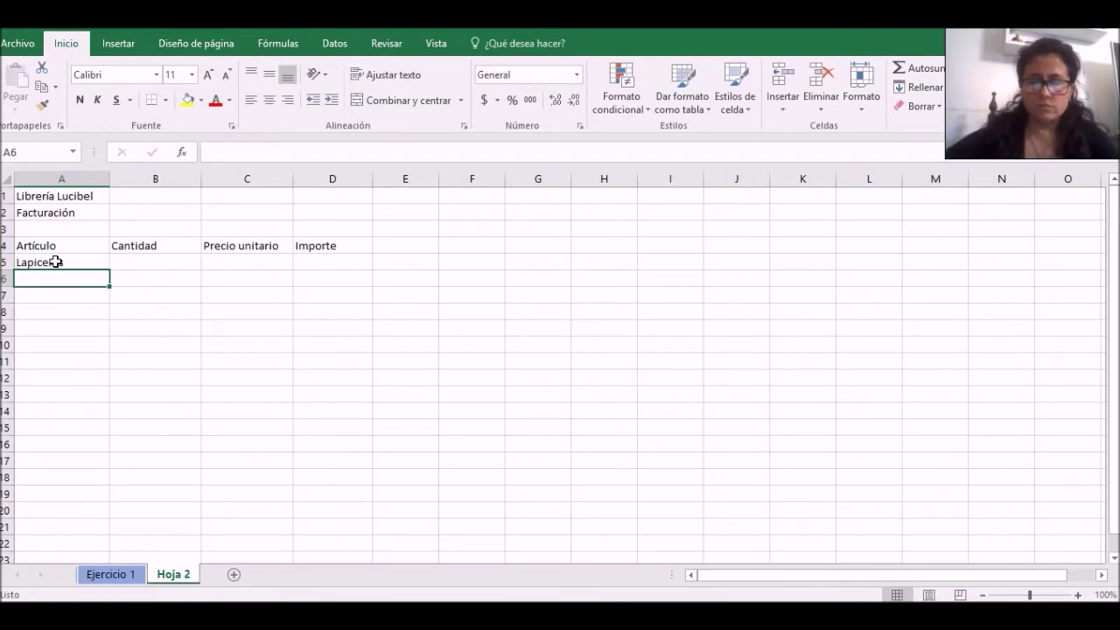
text(Gomas)
key(Return)
text(Re)
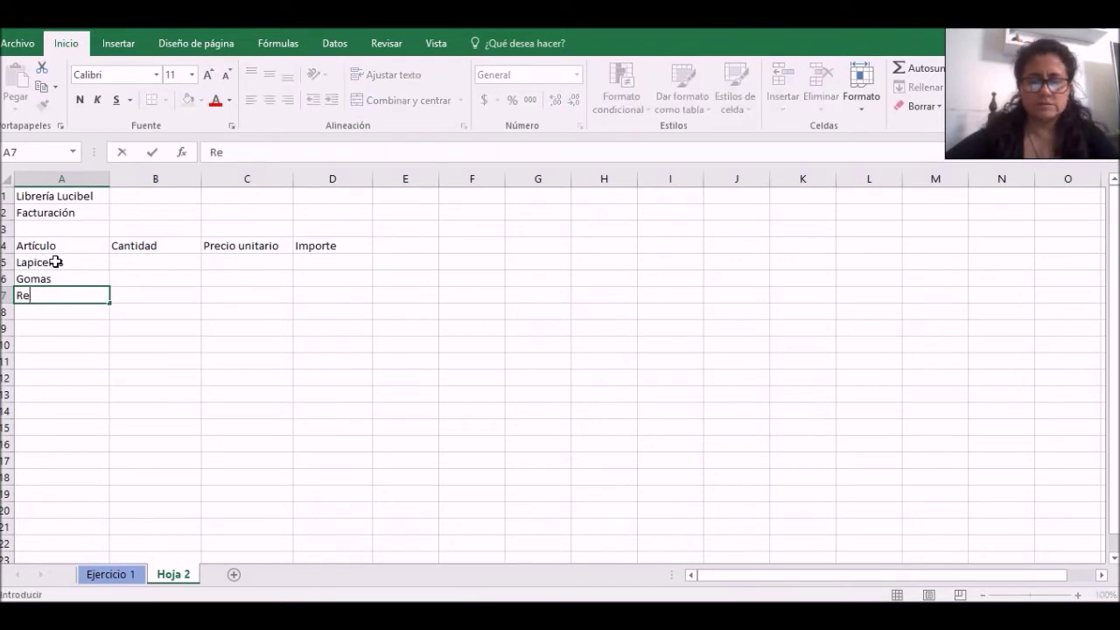
text(glas)
key(Return)
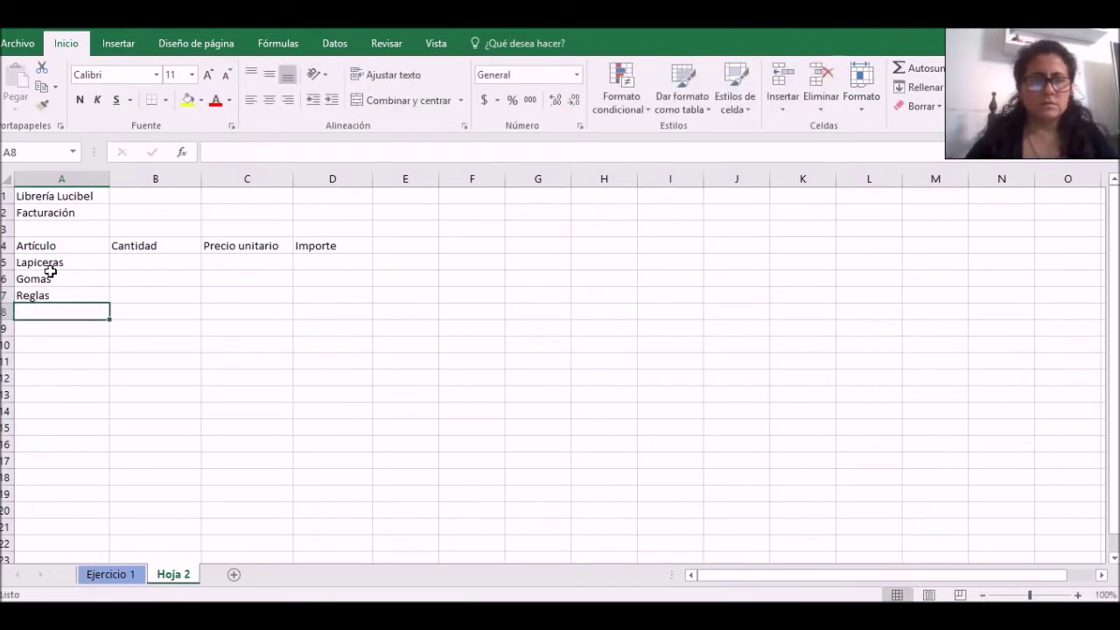
- Enter quantities 15, 10 and 18 in B5 to B7
click(148, 259)
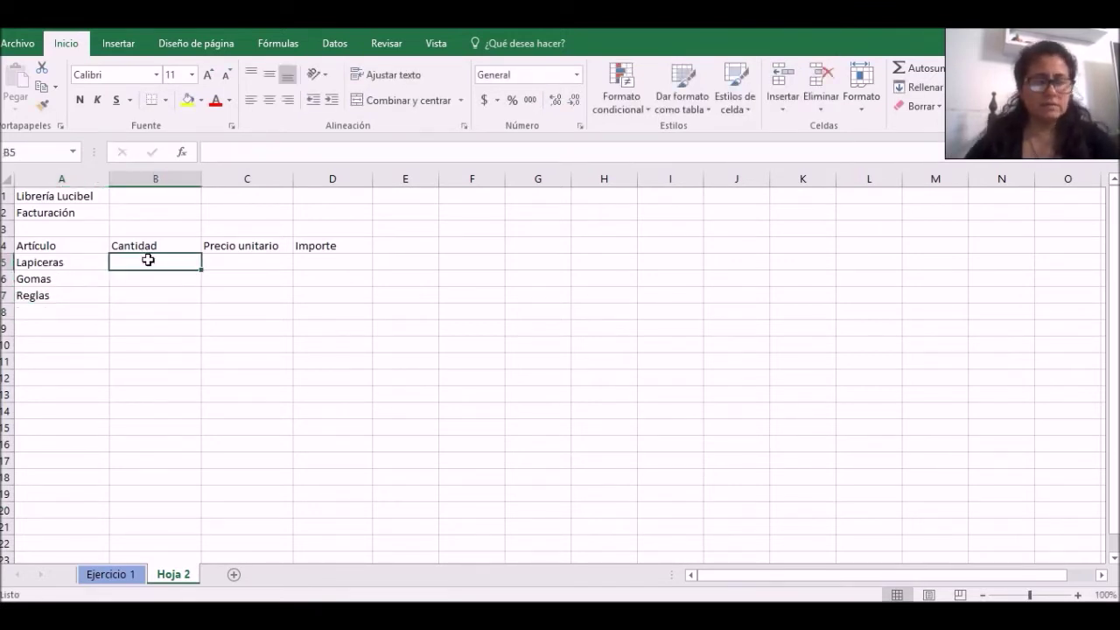
text(15)
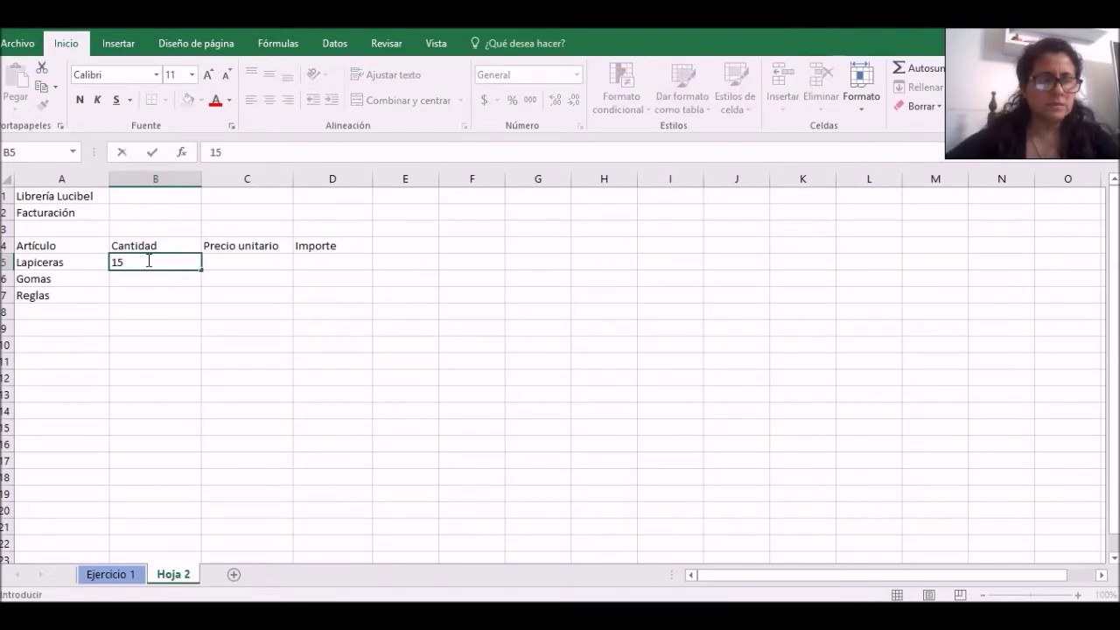
key(Return)
text(10)
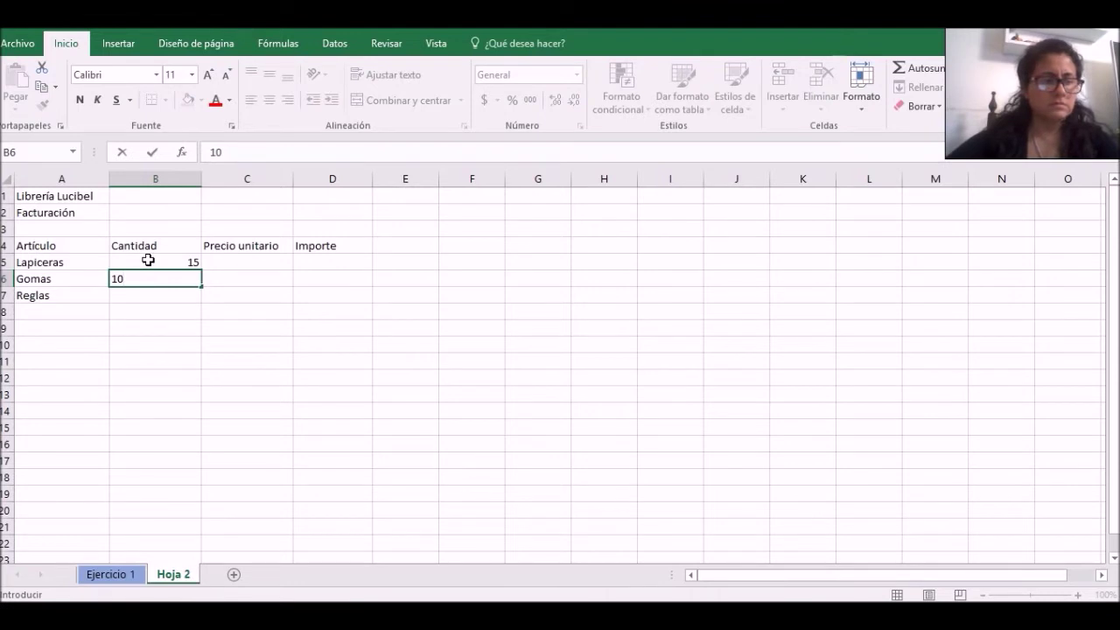
key(Return)
text(18)
key(Return)
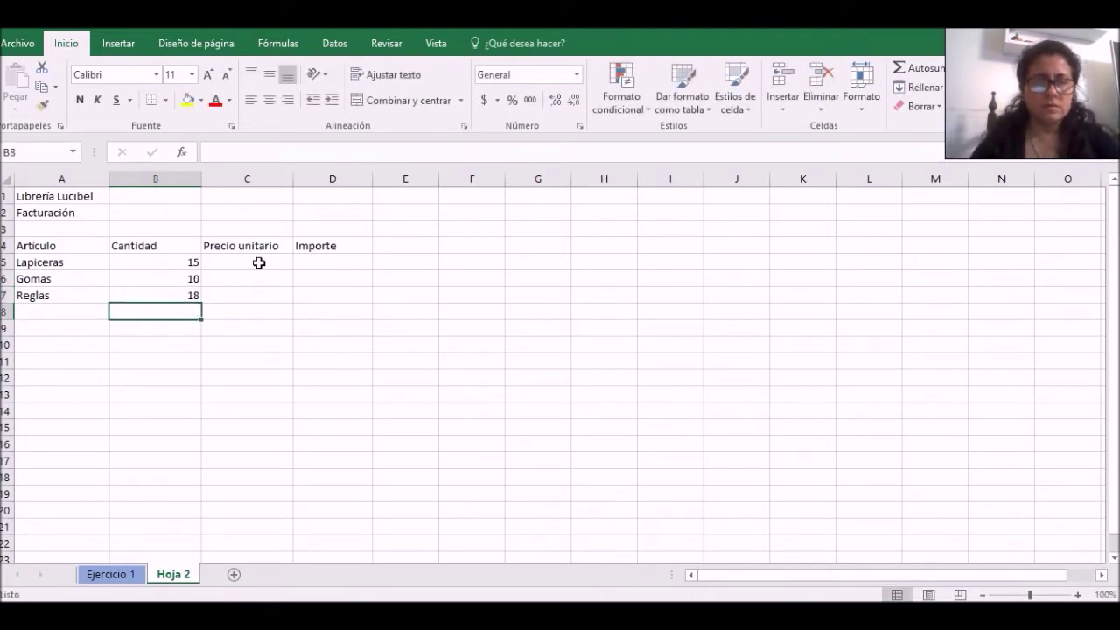
- Enter unit prices 1,20, 0,40 and 1,50 in C5 to C7
click(258, 263)
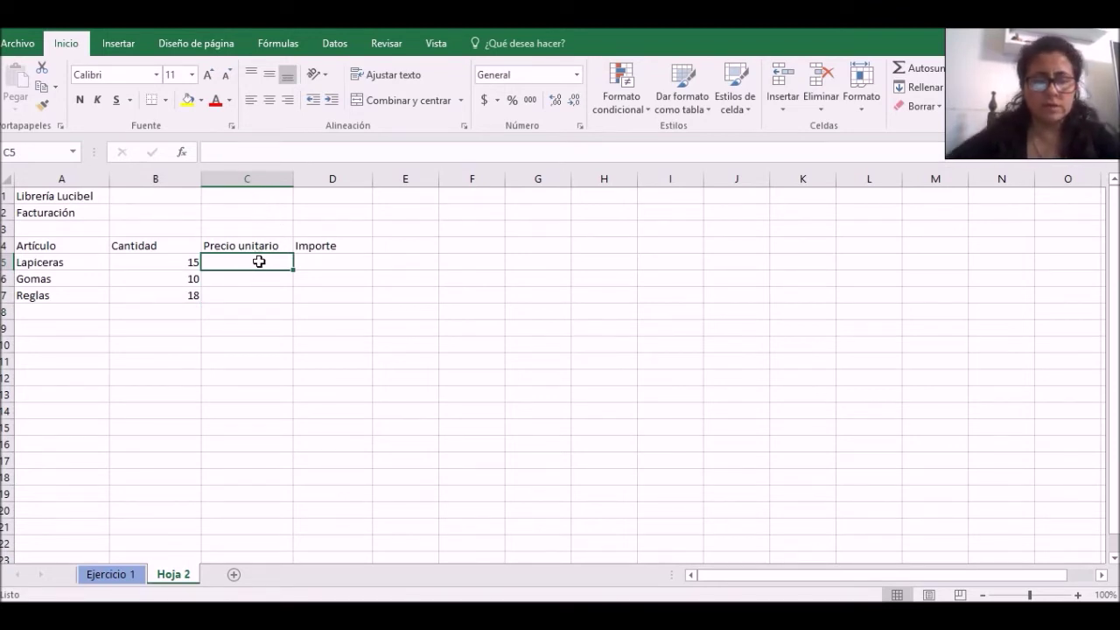
text(1,20)
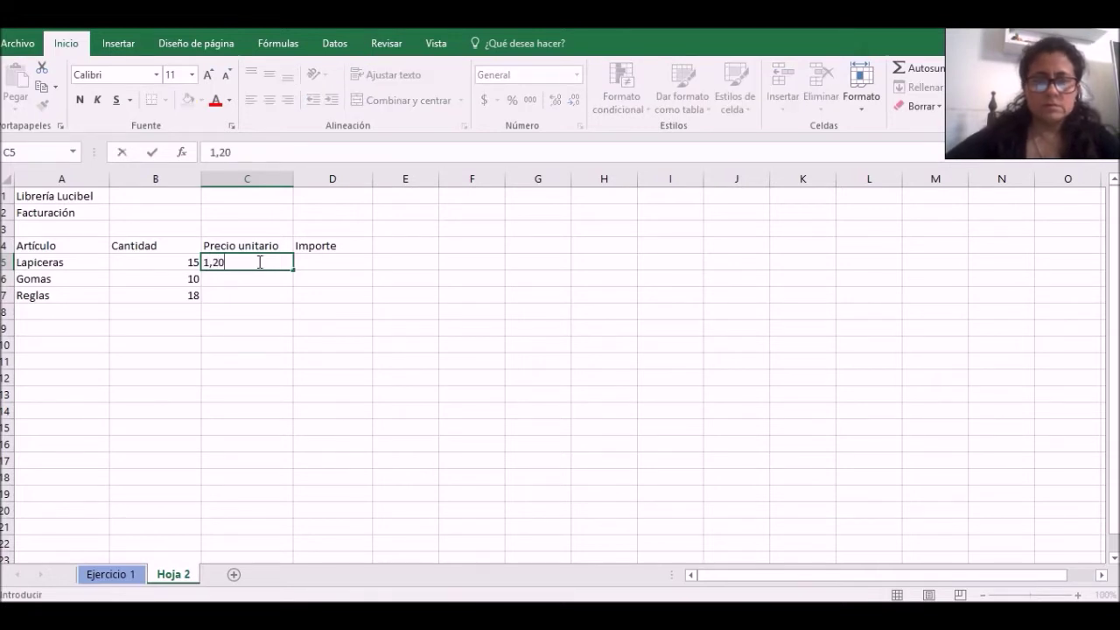
key(Return)
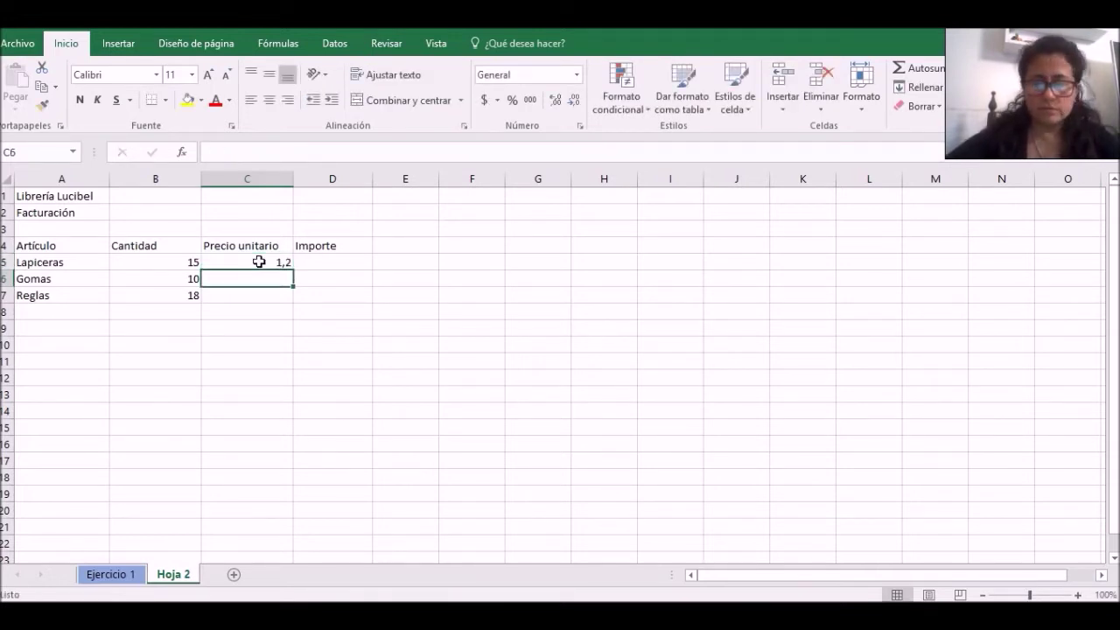
text(0,)
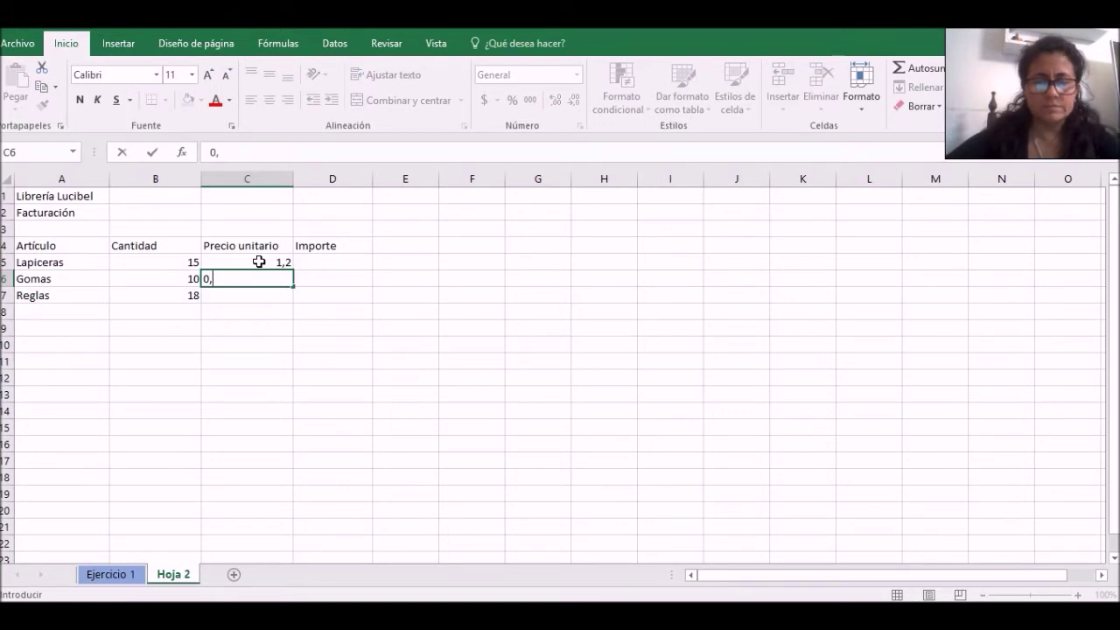
text(40)
key(Return)
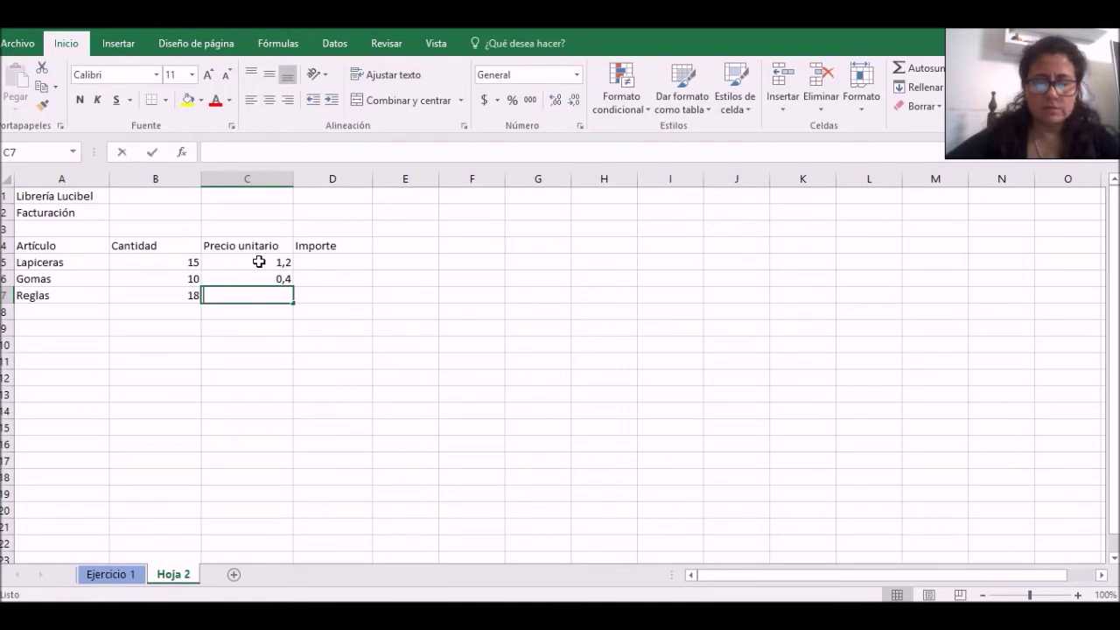
text(1,50)
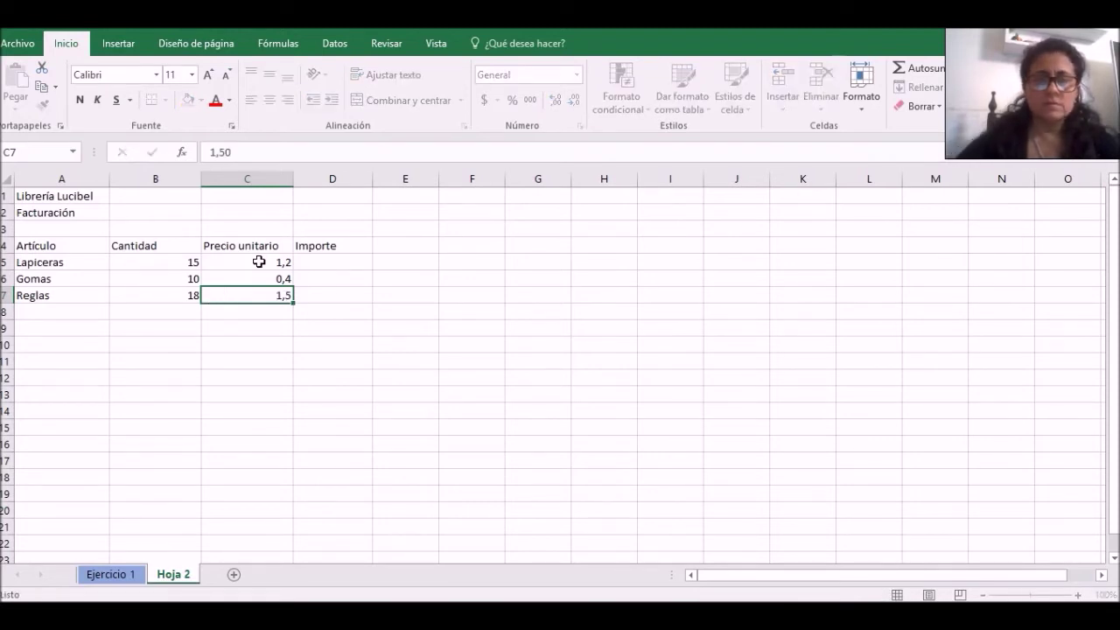
key(Return)
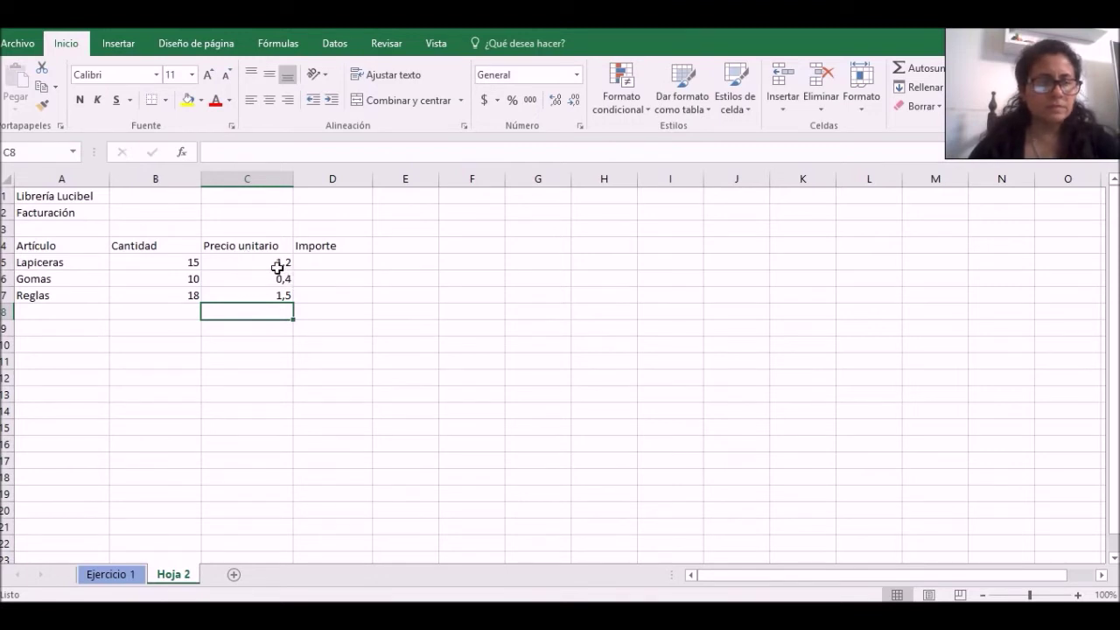
- Apply Moneda format with $ symbol, two decimals and red negatives to C5:D7
drag(260, 262, 314, 293)
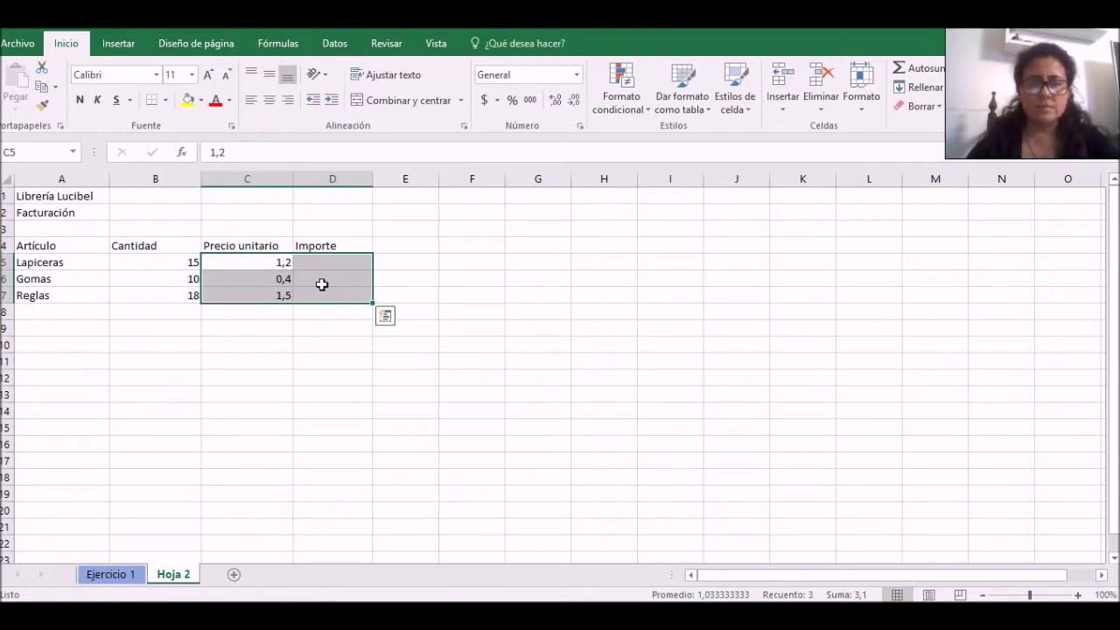
right_click(323, 252)
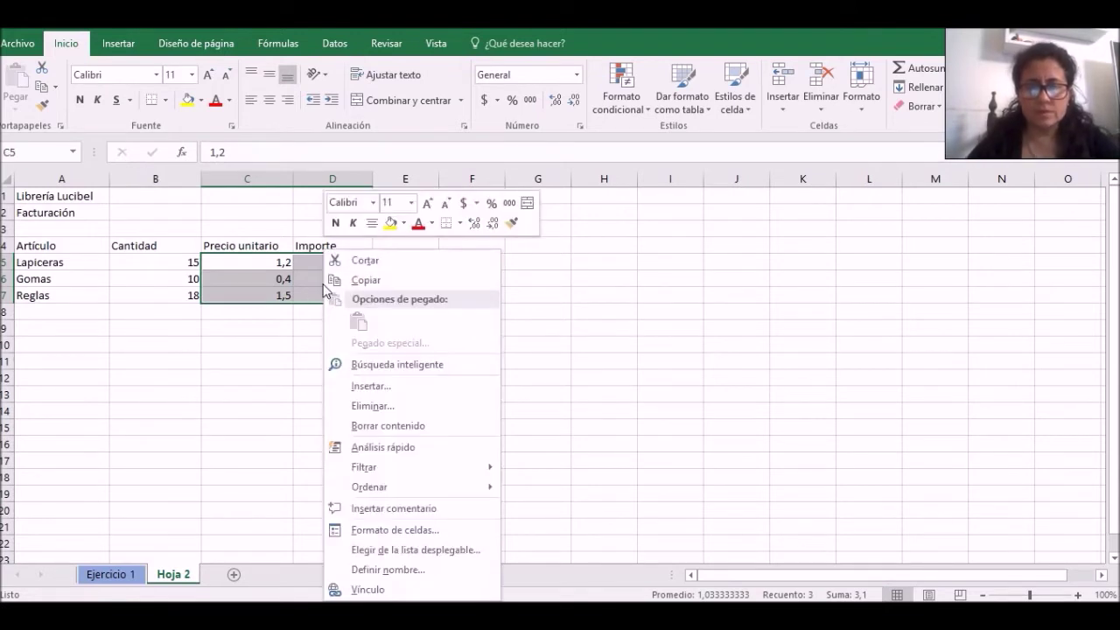
click(396, 530)
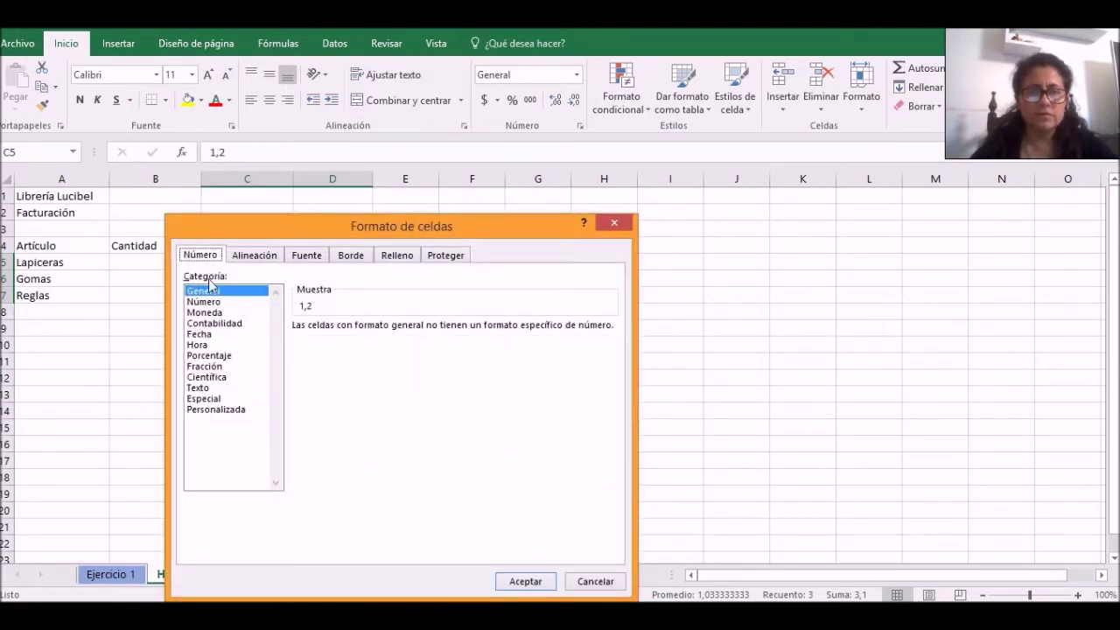
click(209, 313)
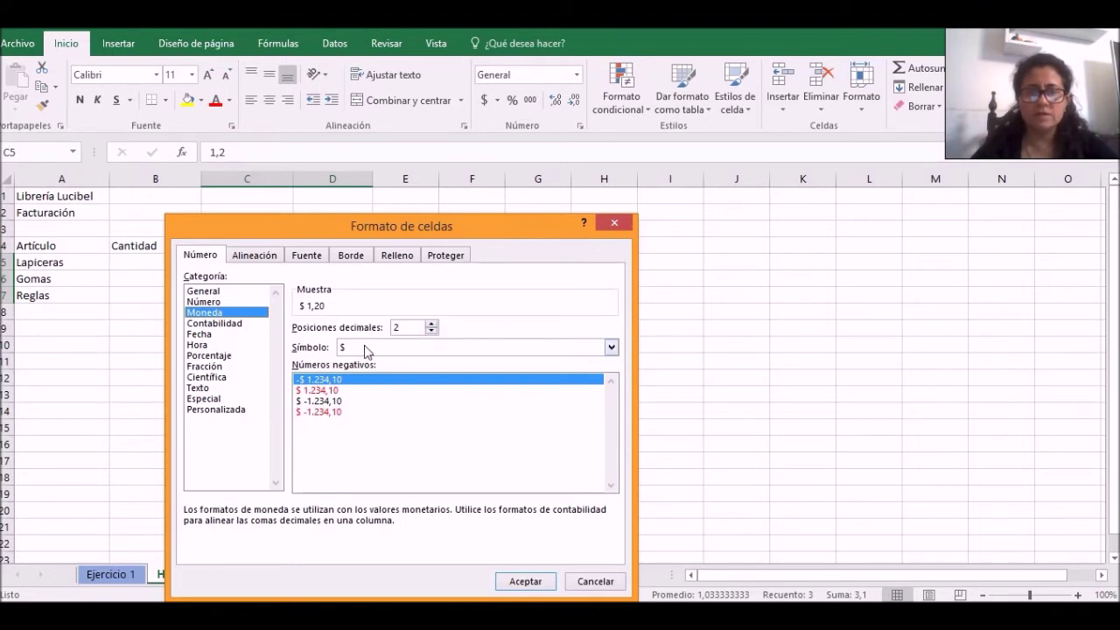
click(328, 390)
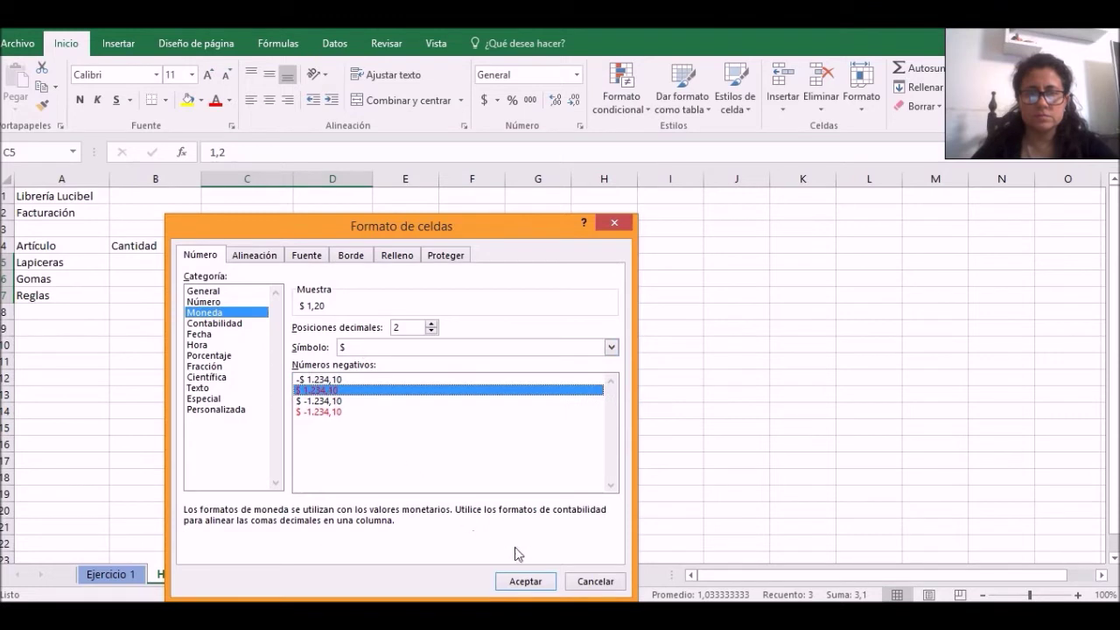
click(528, 582)
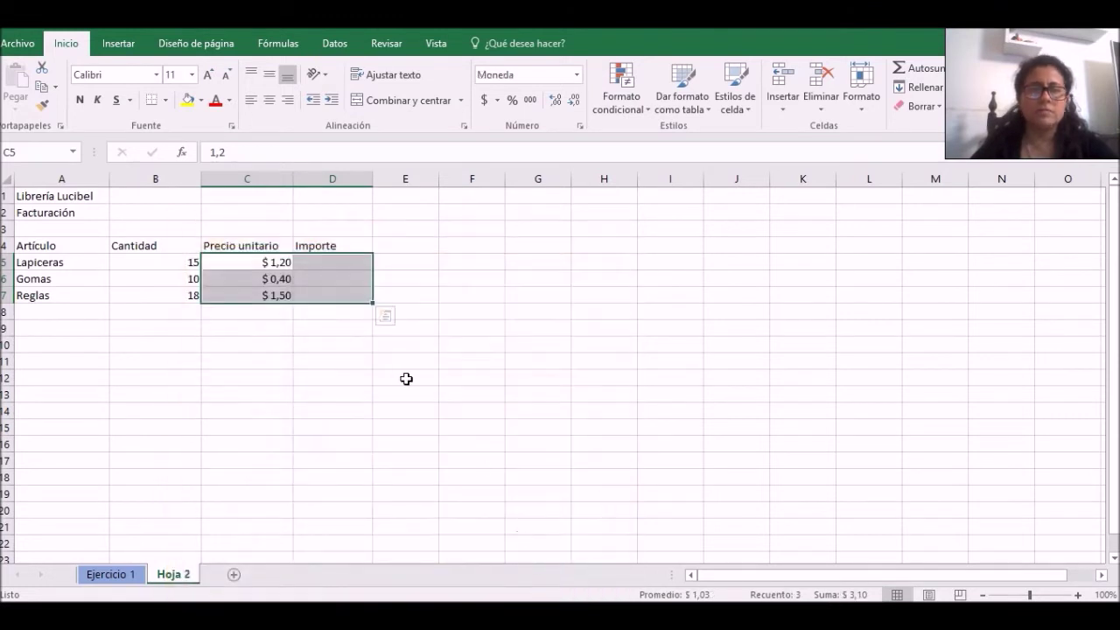
click(378, 374)
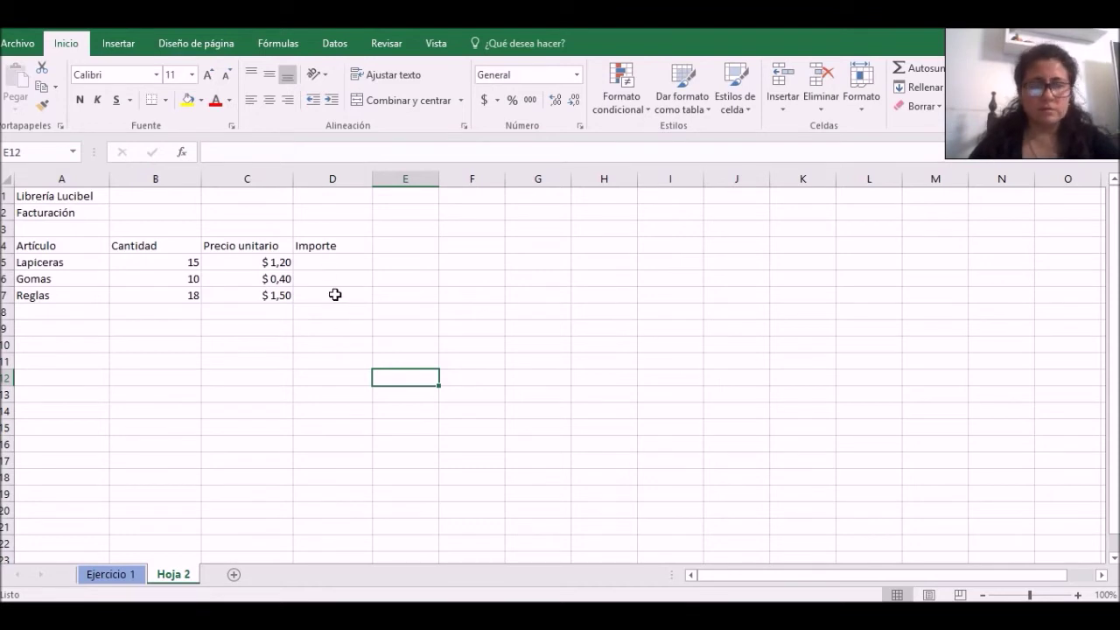
- Enter =B5*C5 in D5 and fill it down to D7, giving $ 18,00, $ 4,00, $ 27,00
click(333, 263)
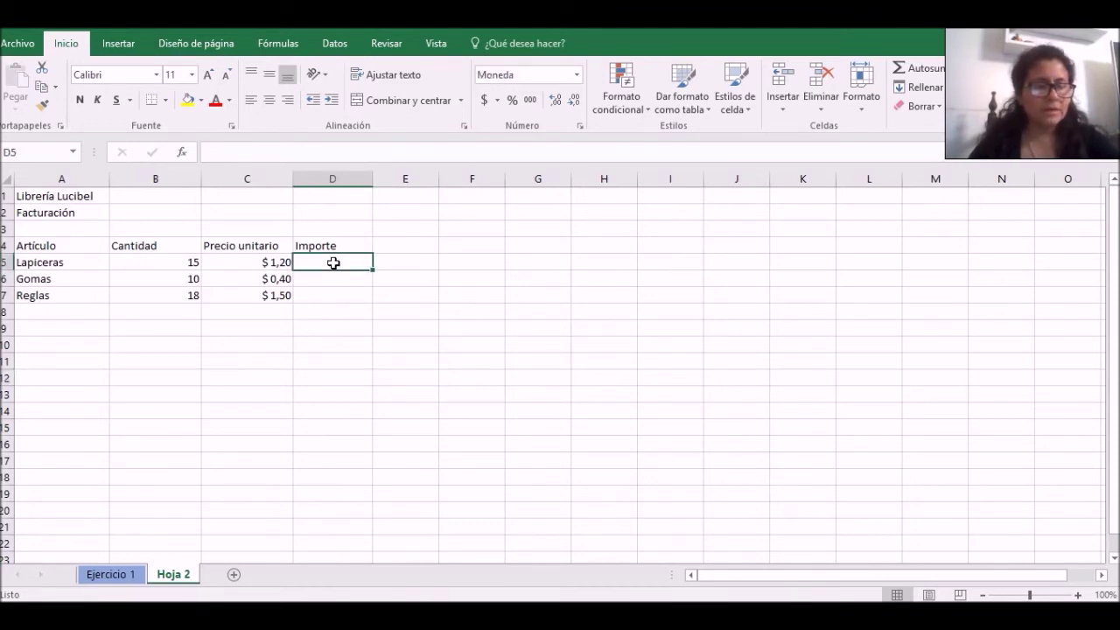
click(238, 154)
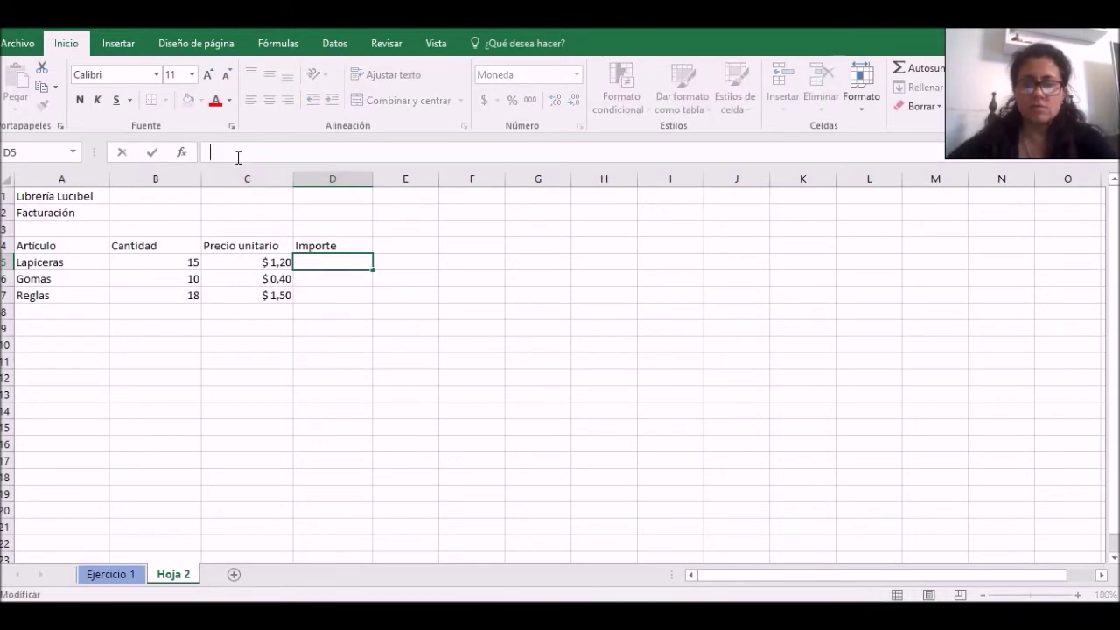
text(=)
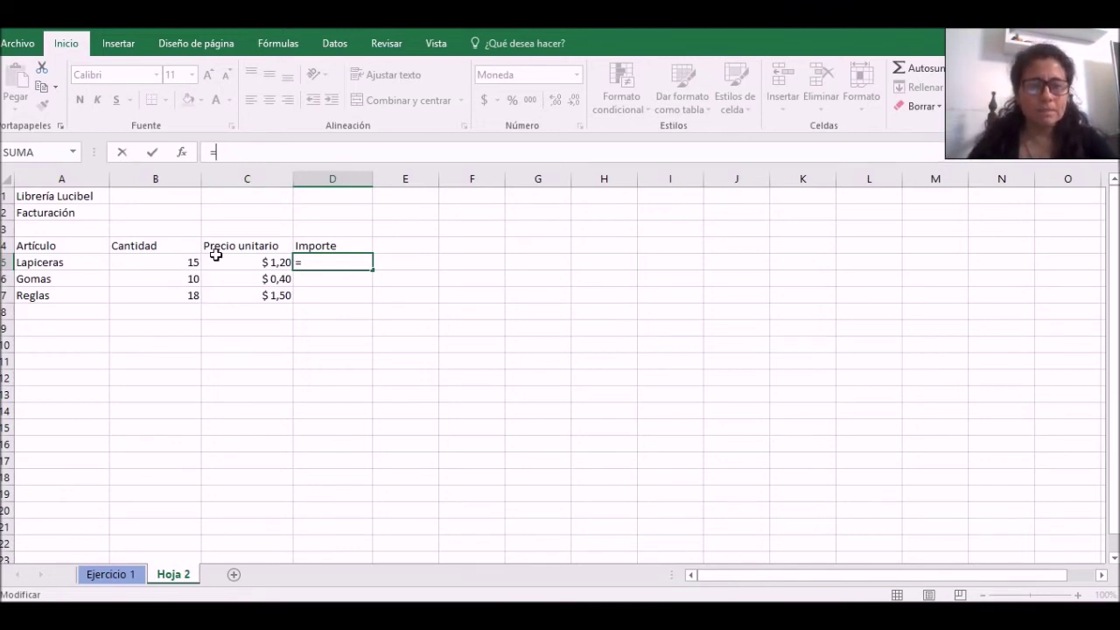
click(175, 259)
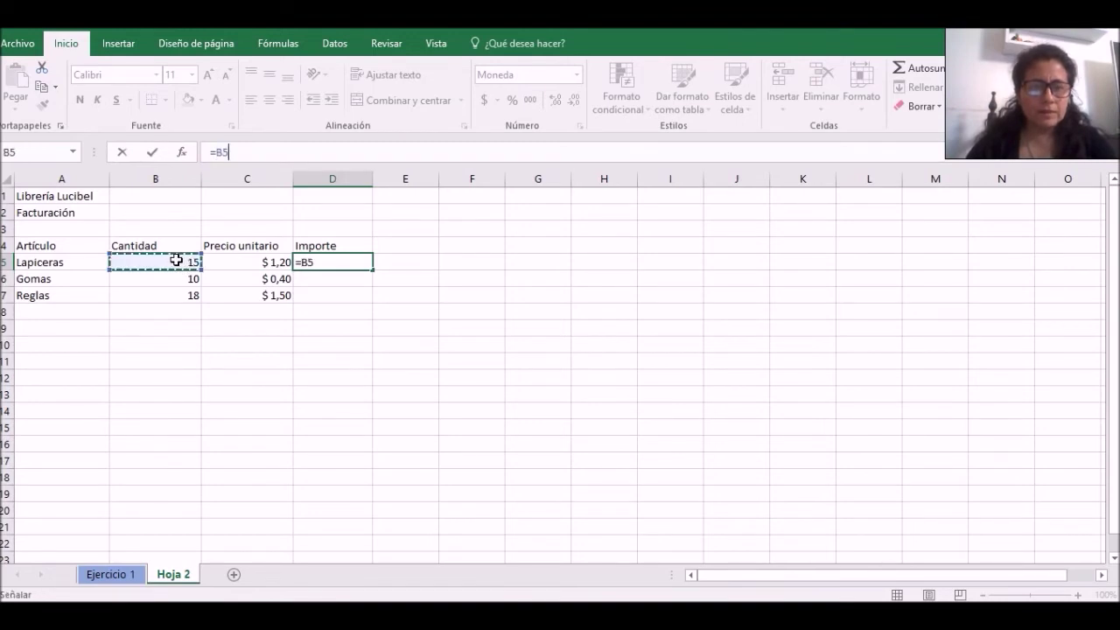
text(*)
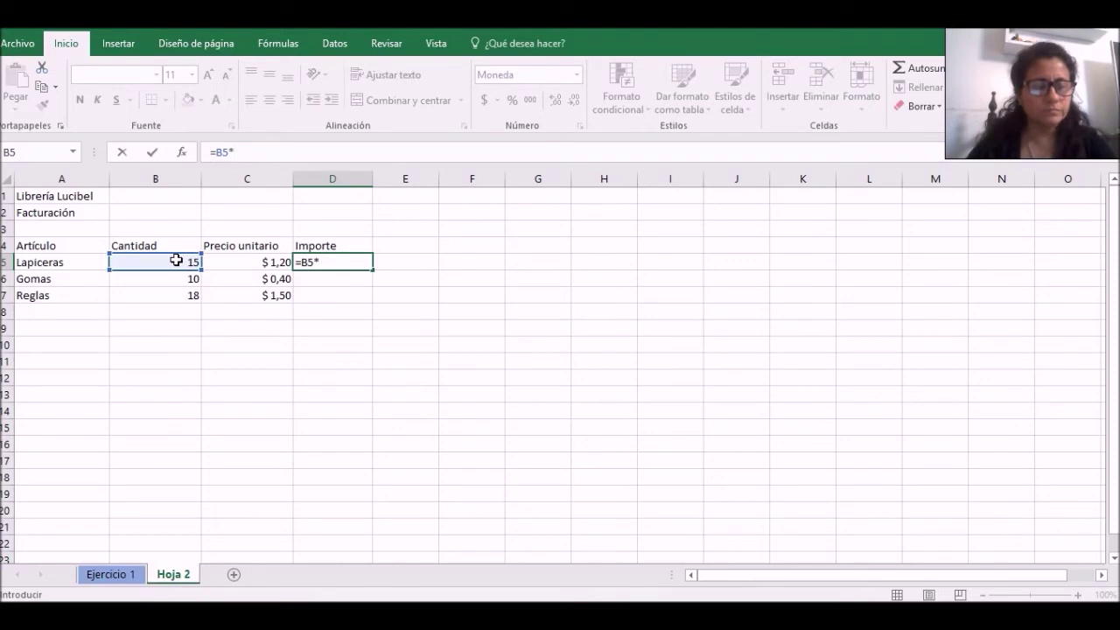
click(263, 263)
key(Return)
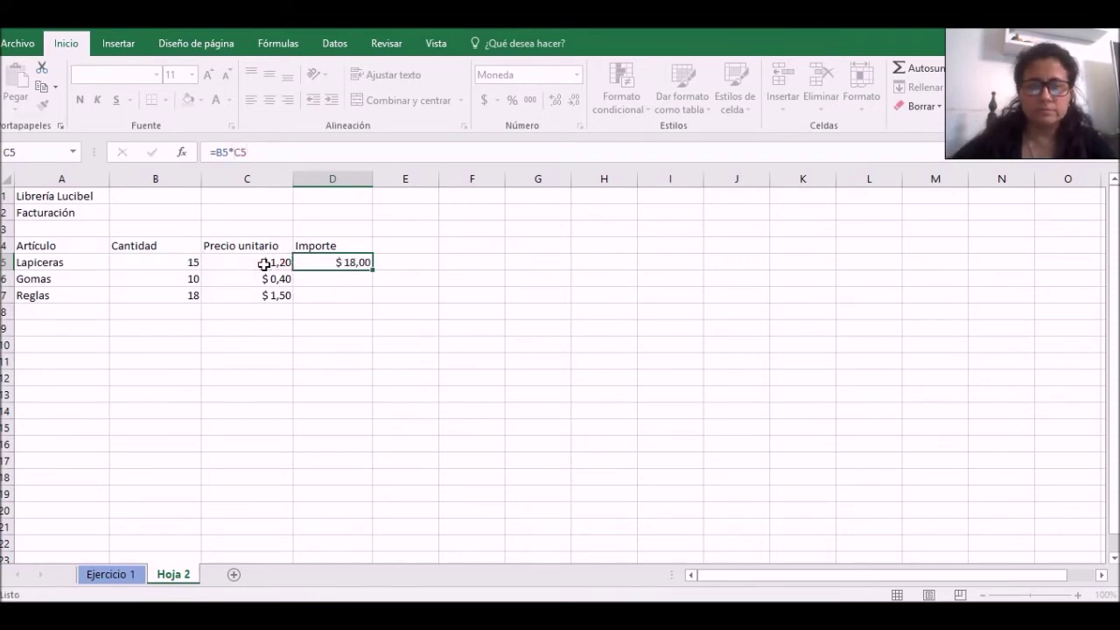
click(322, 264)
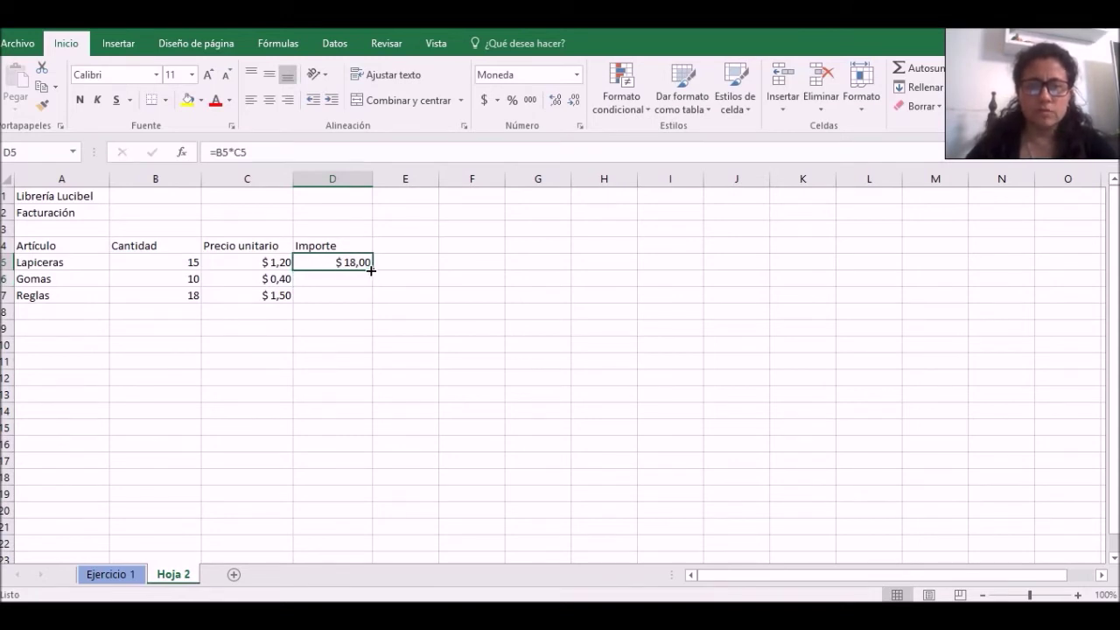
drag(371, 270, 365, 297)
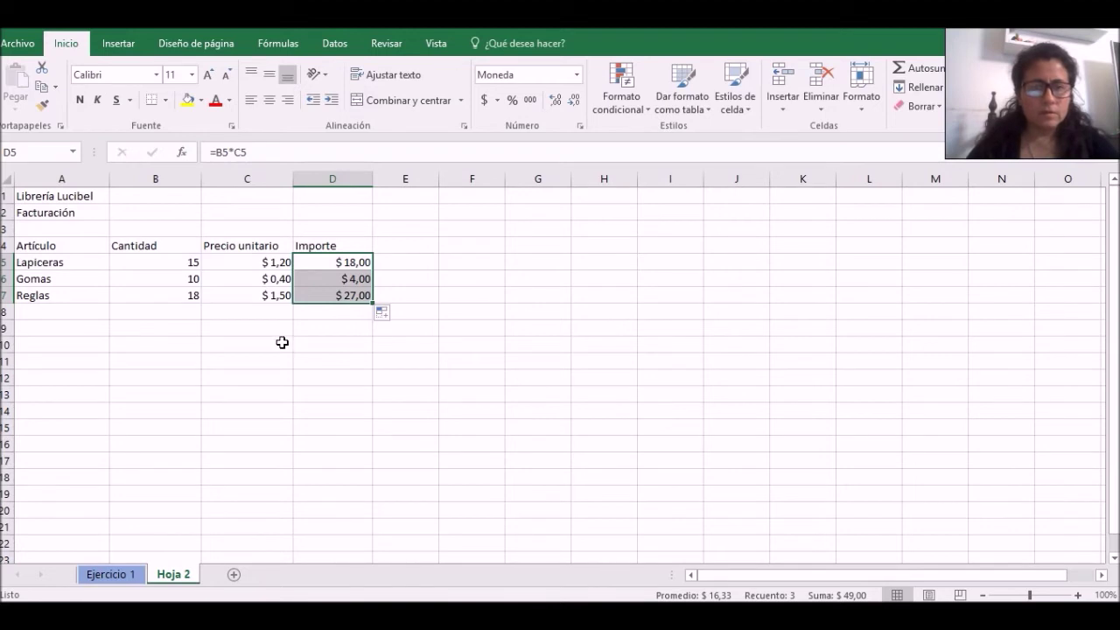
click(264, 320)
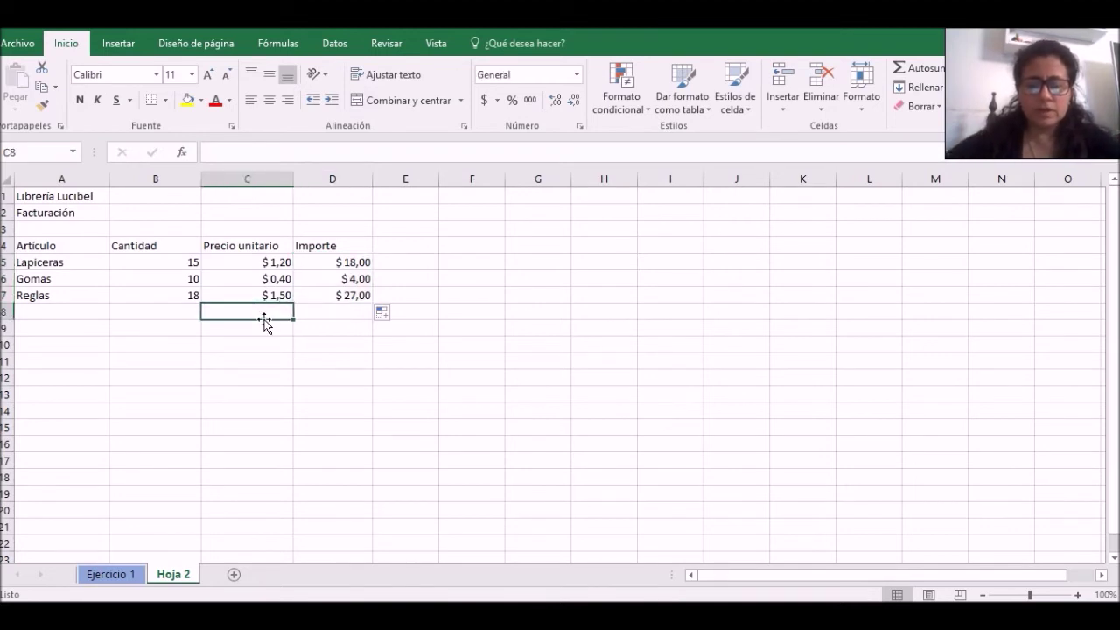
- Label C8 'Subtotal' and AutoSum D5:D7 into D8, giving $ 49,00
text(Subtotal)
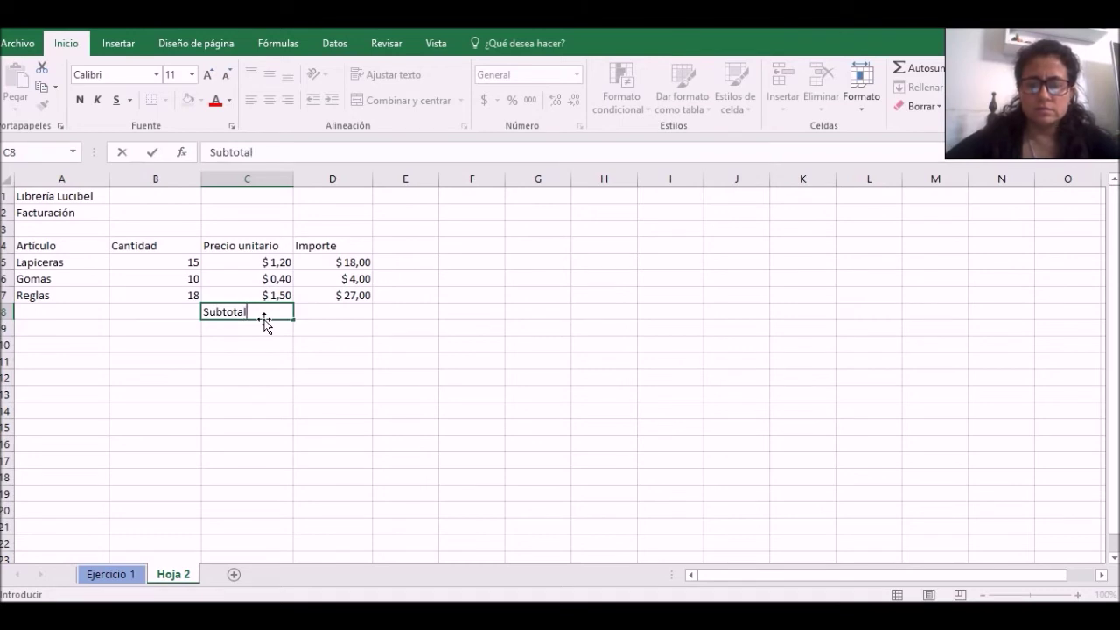
key(Return)
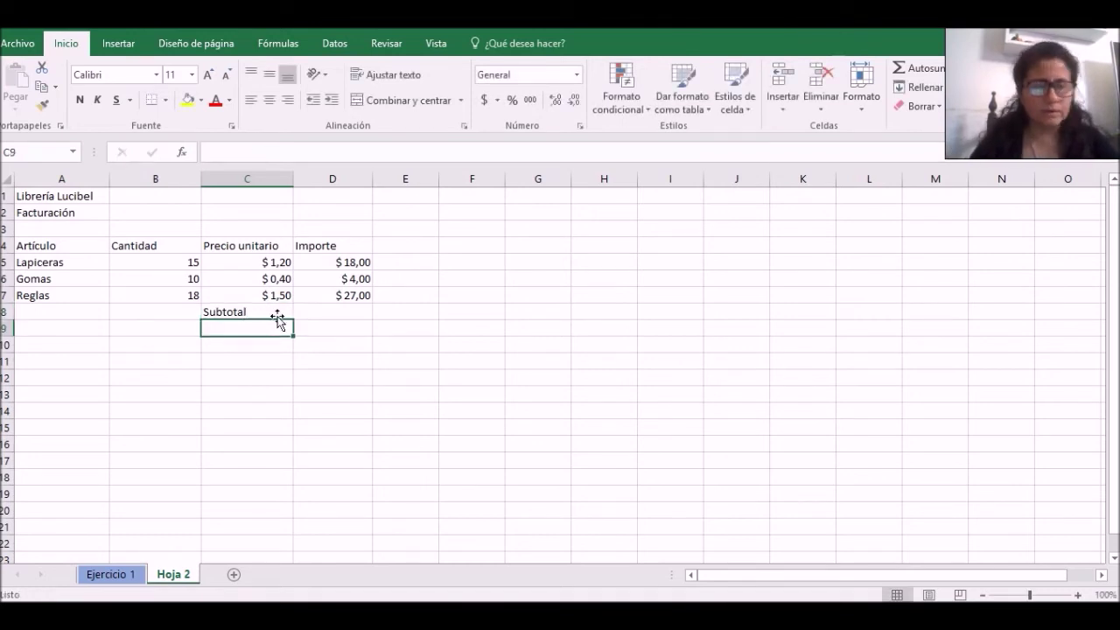
click(351, 263)
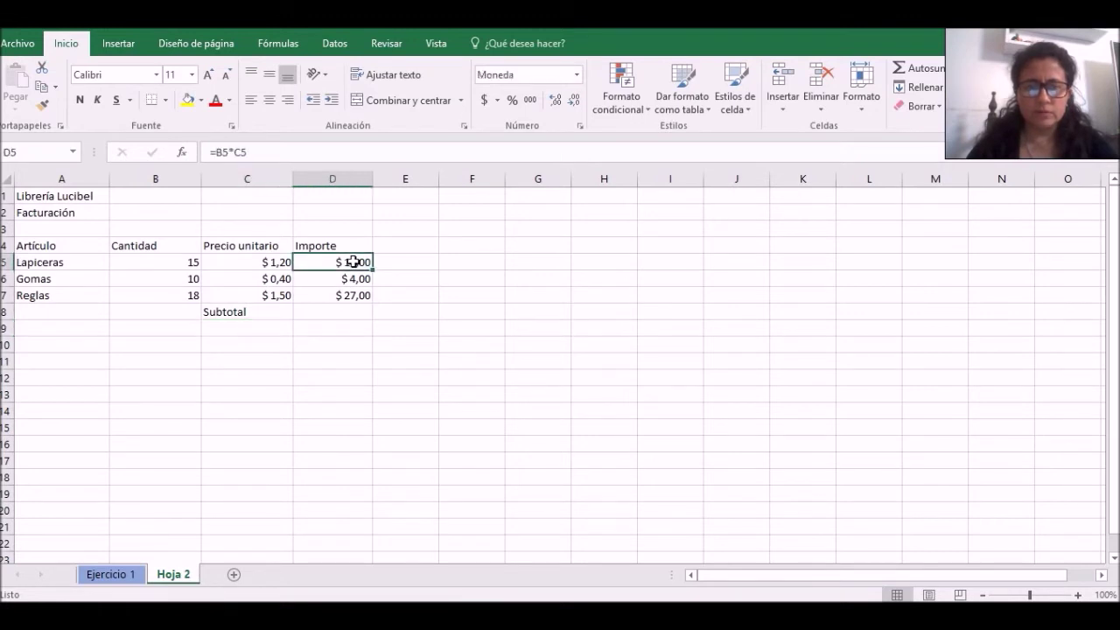
drag(353, 262, 345, 310)
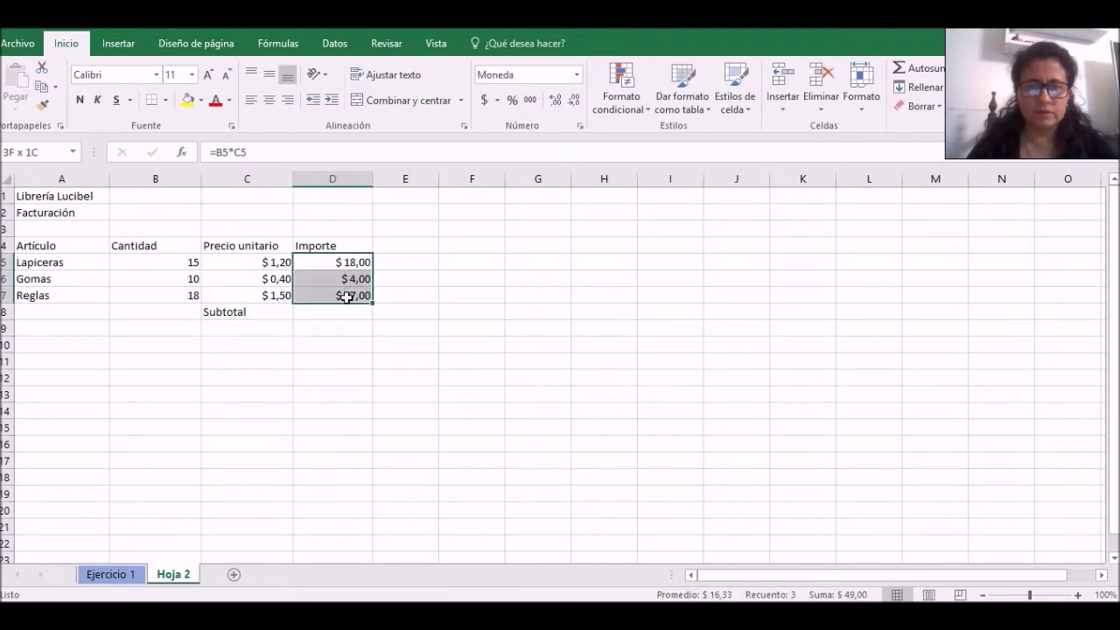
click(920, 75)
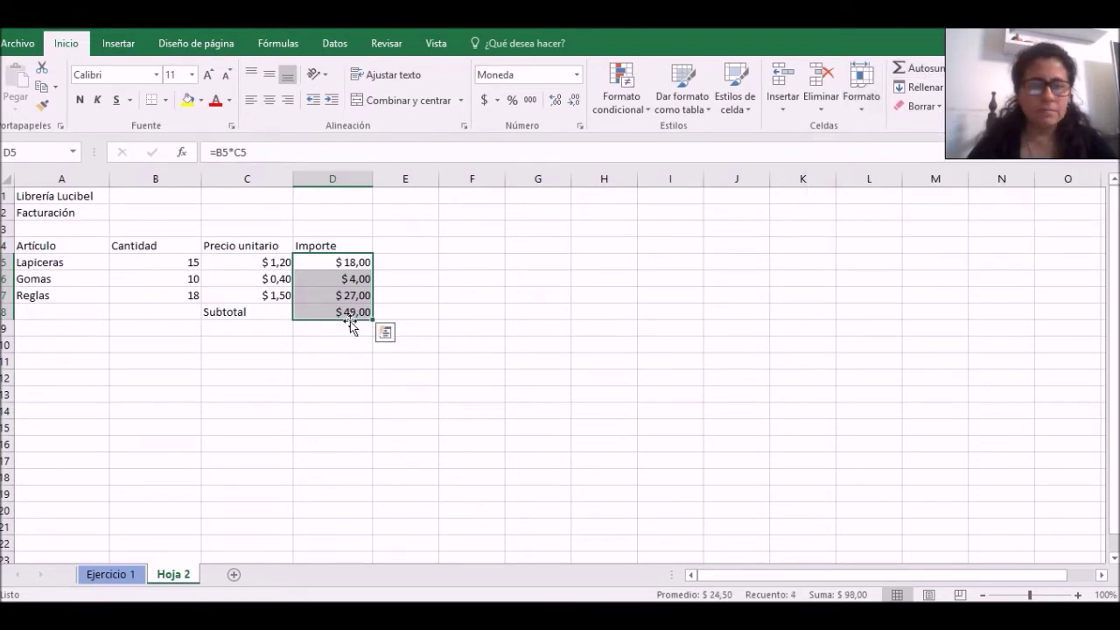
click(250, 331)
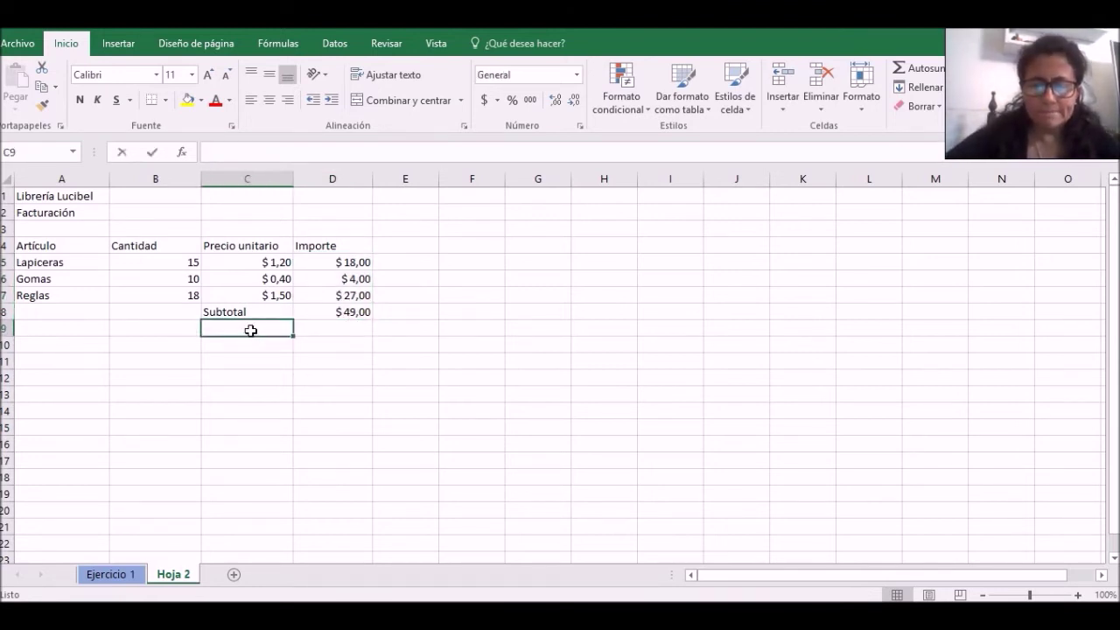
- Label C9 'IVA 21%' and set D9 to =D8*21/100, giving $ 10,29
text(IVA )
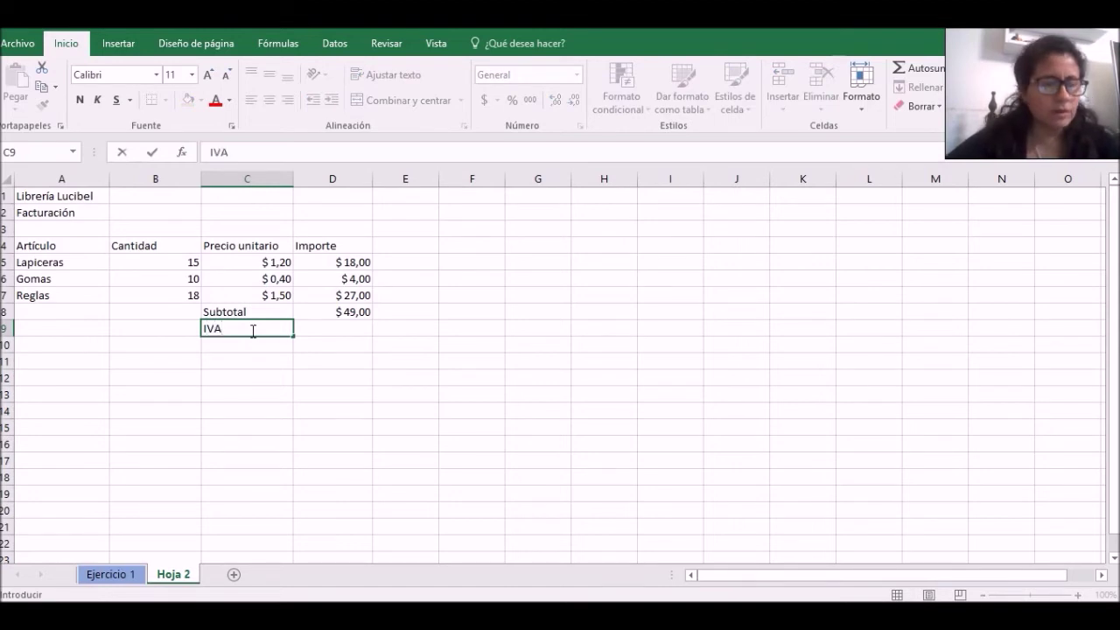
text(21)
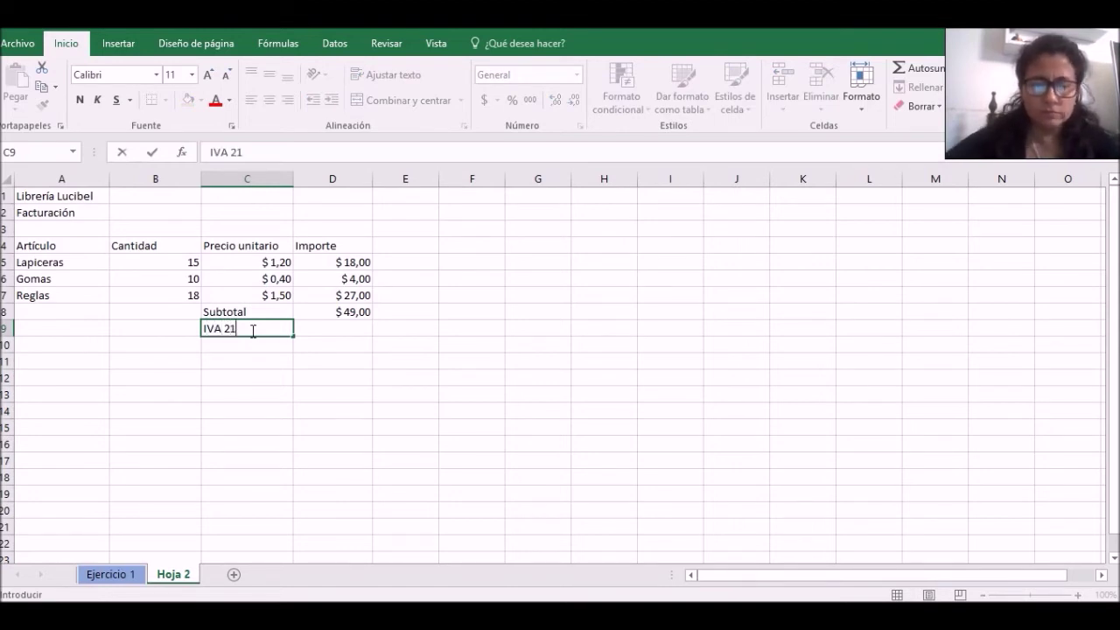
text(%)
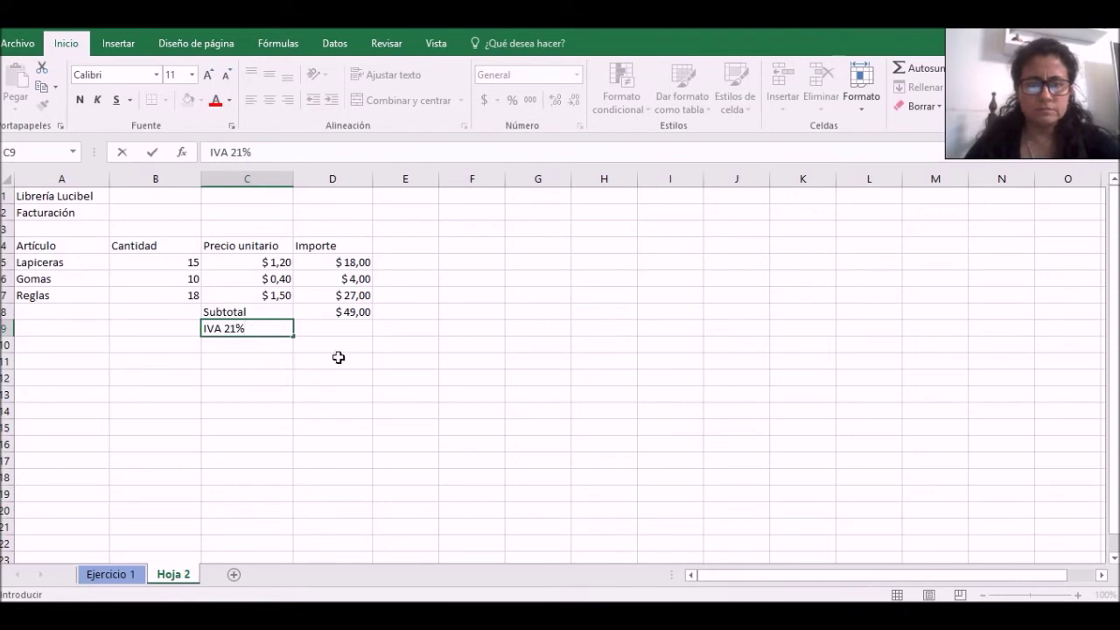
click(333, 331)
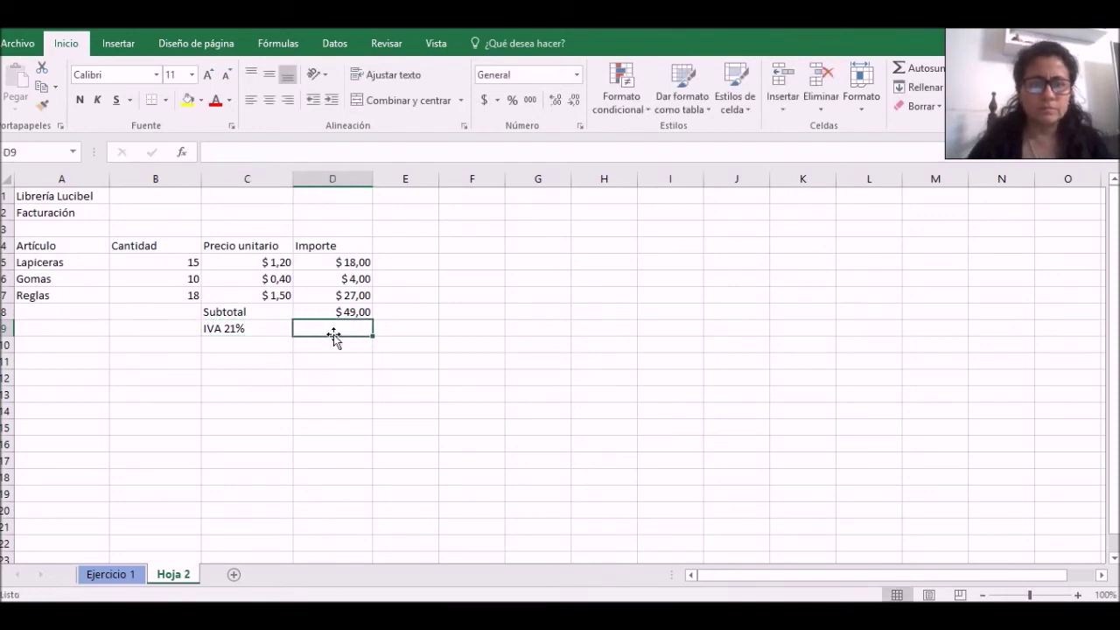
click(228, 153)
text(=)
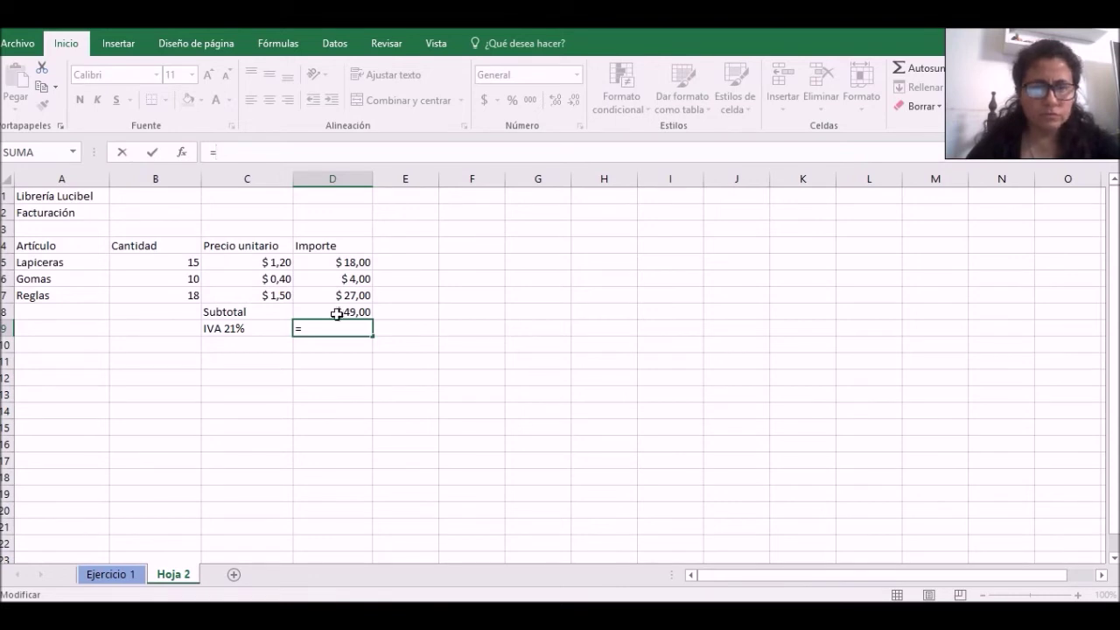
click(354, 308)
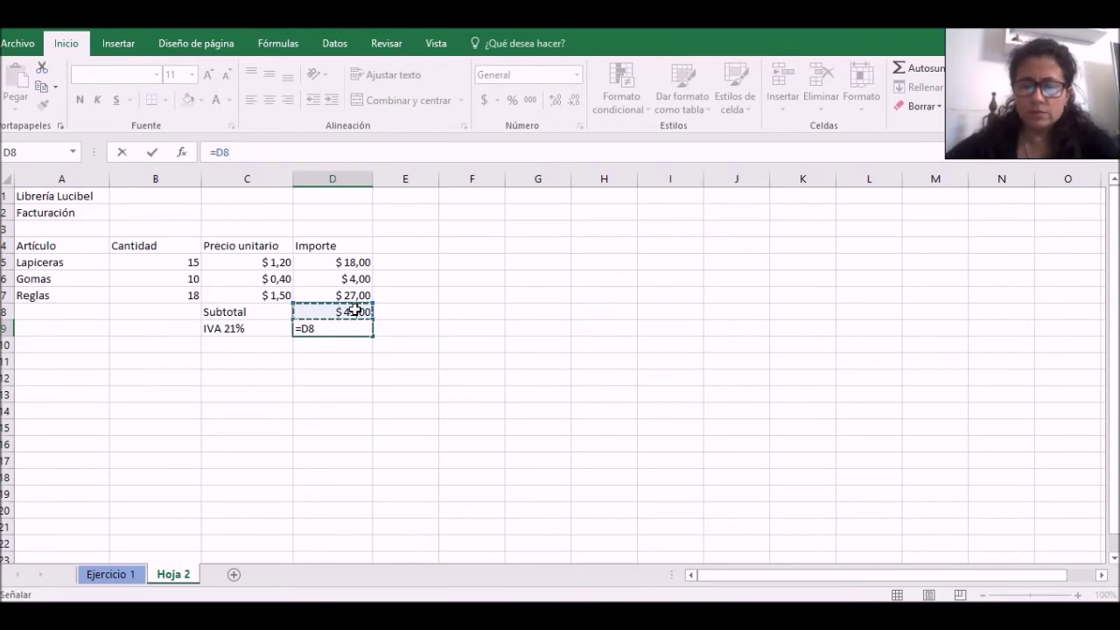
text(*21/)
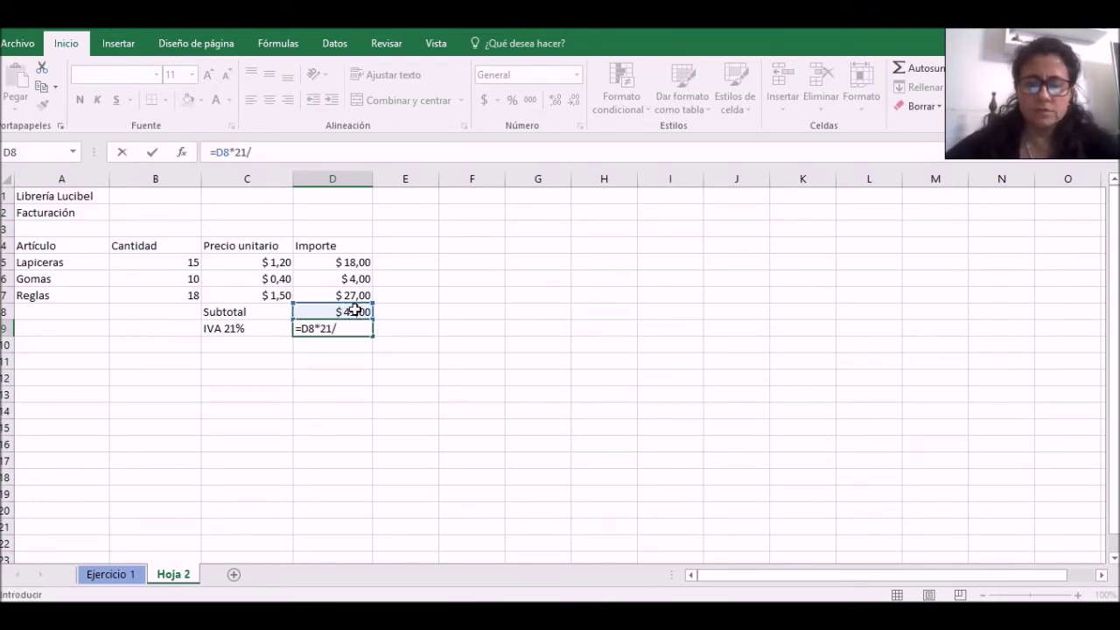
text(100)
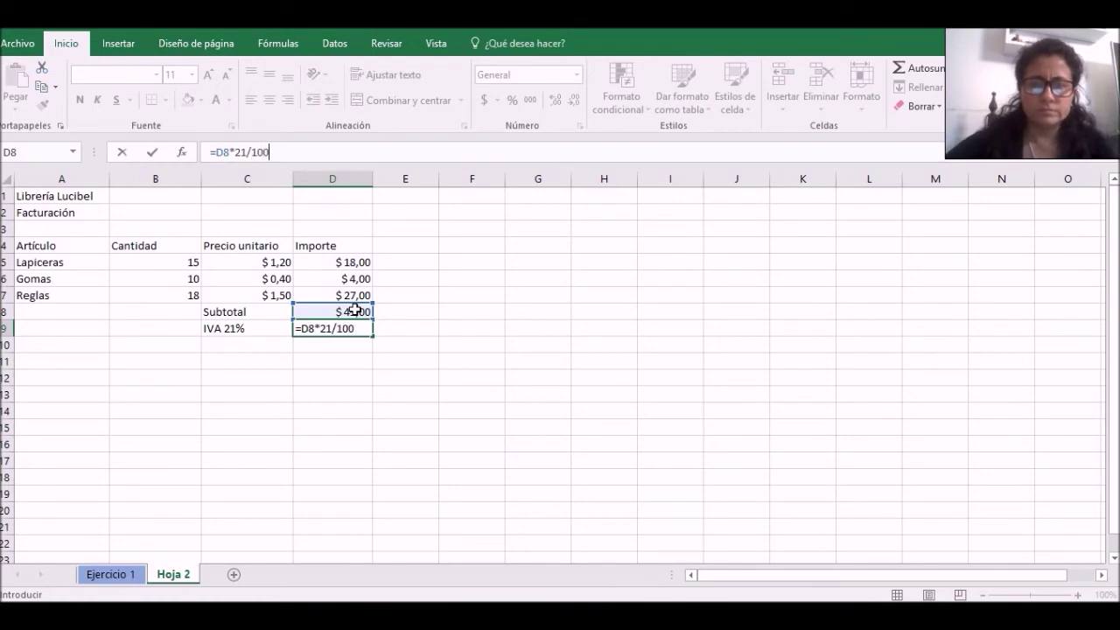
key(Return)
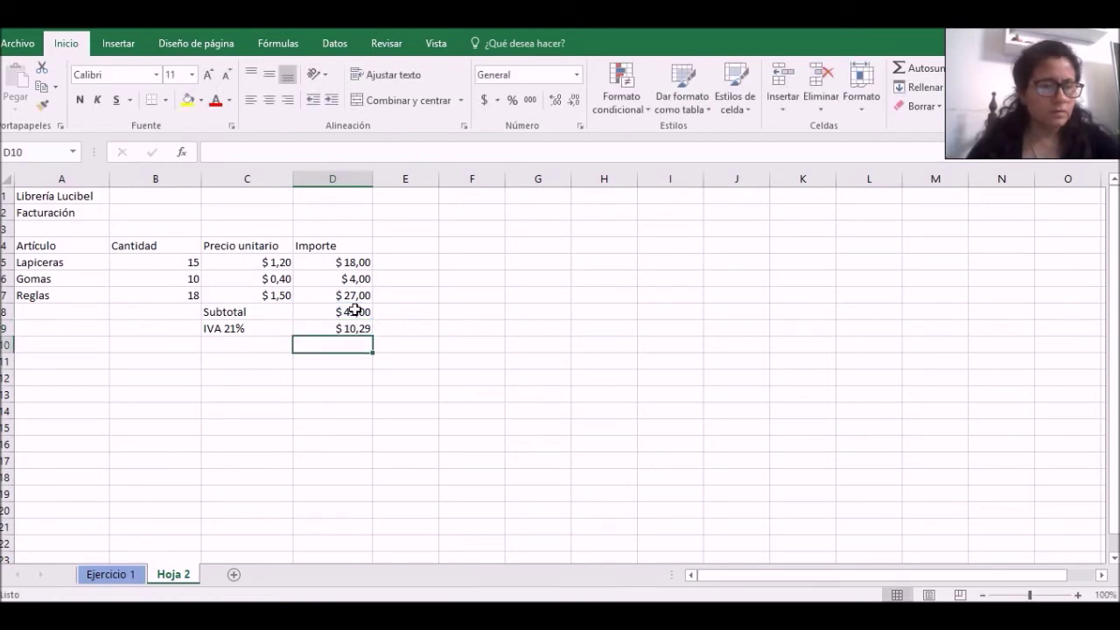
click(245, 345)
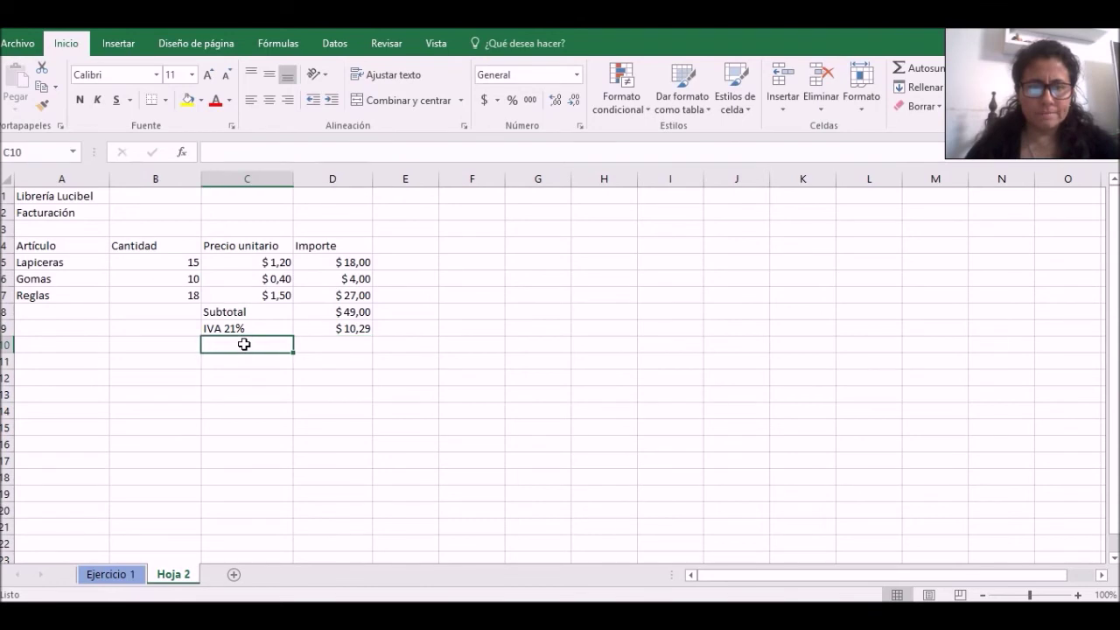
- Label C10 'Total' and AutoSum D8:D9 into D10, giving $ 59,29
text(Total)
key(Return)
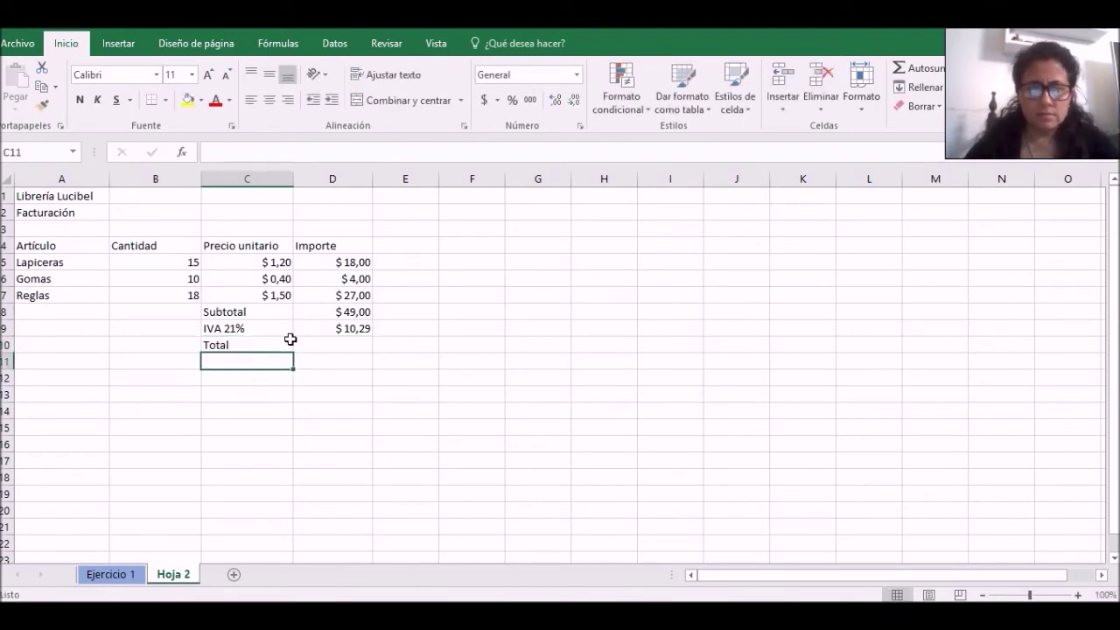
click(354, 311)
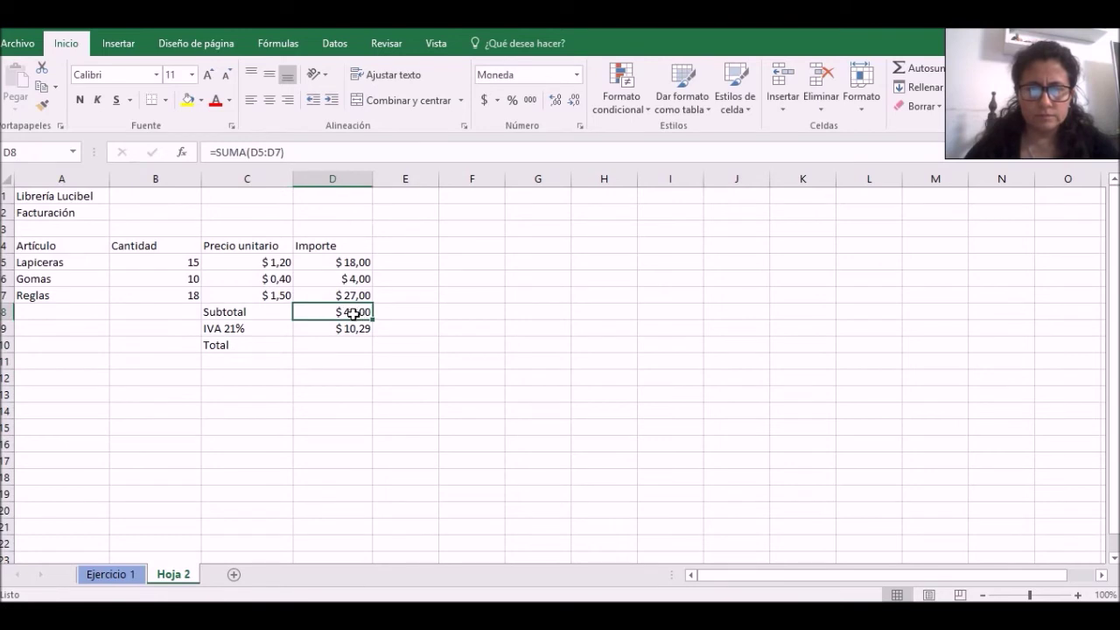
drag(352, 312, 348, 341)
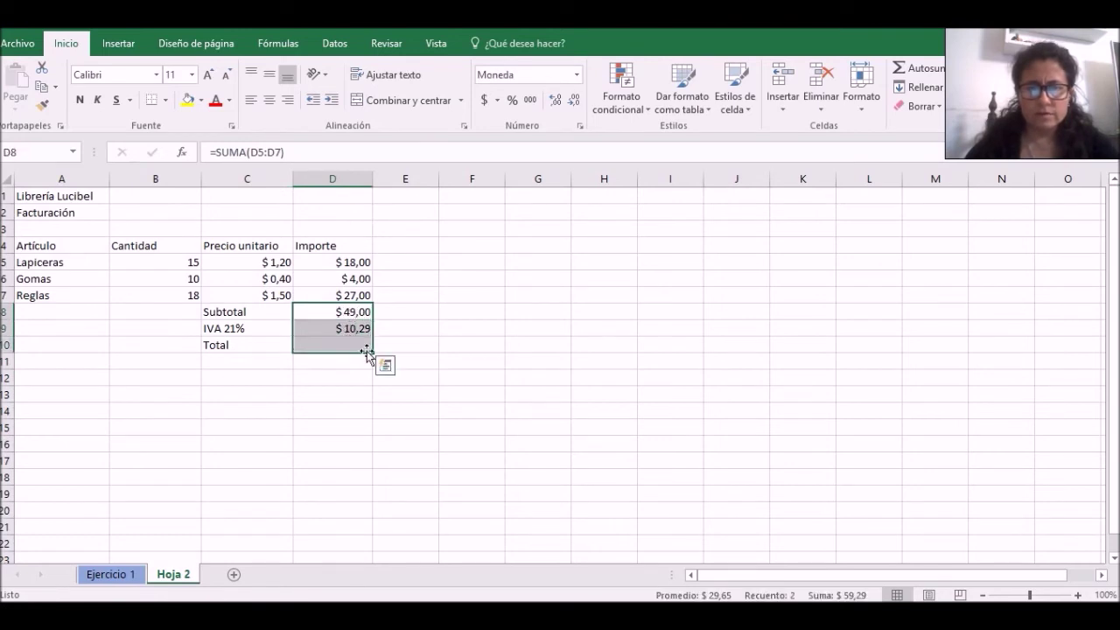
click(911, 69)
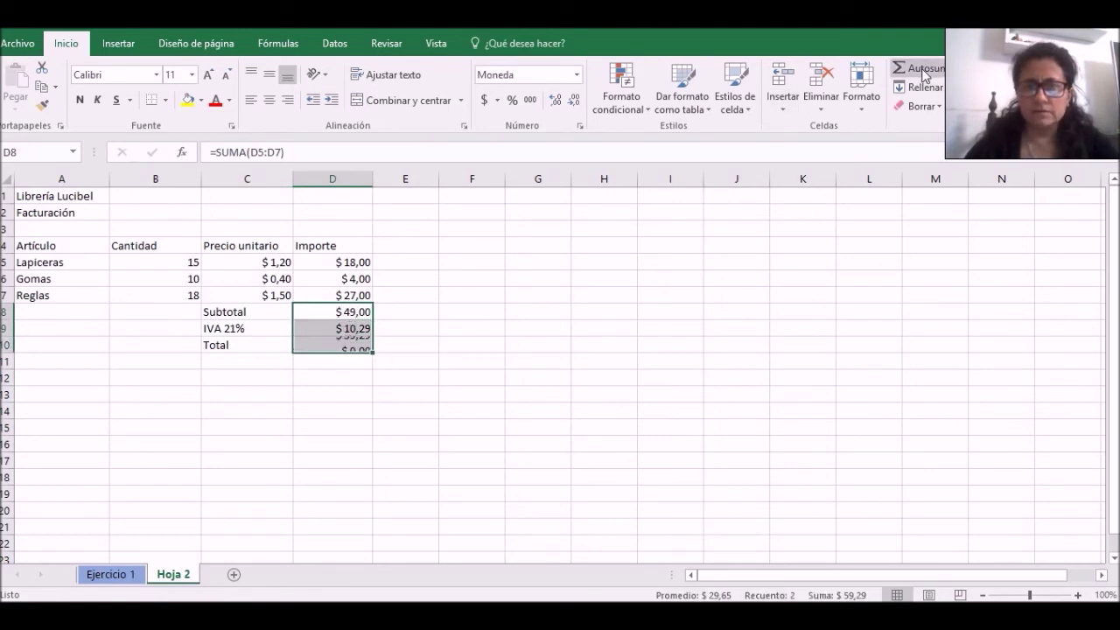
click(350, 363)
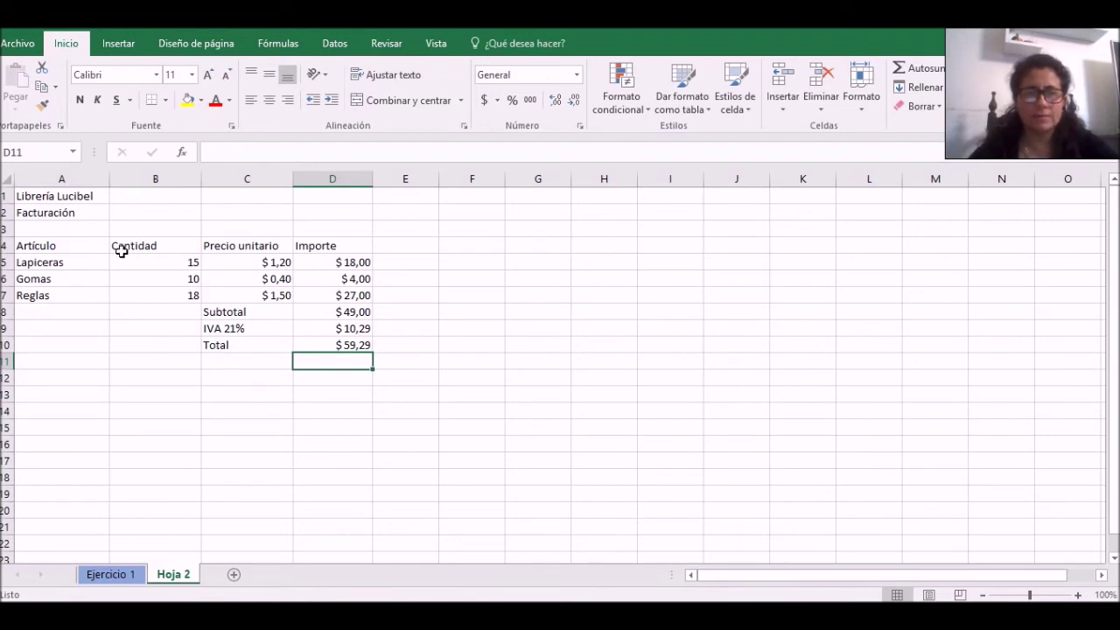
- Merge and centre the title across A1:D1 and Facturación across A2:D2
drag(85, 195, 315, 198)
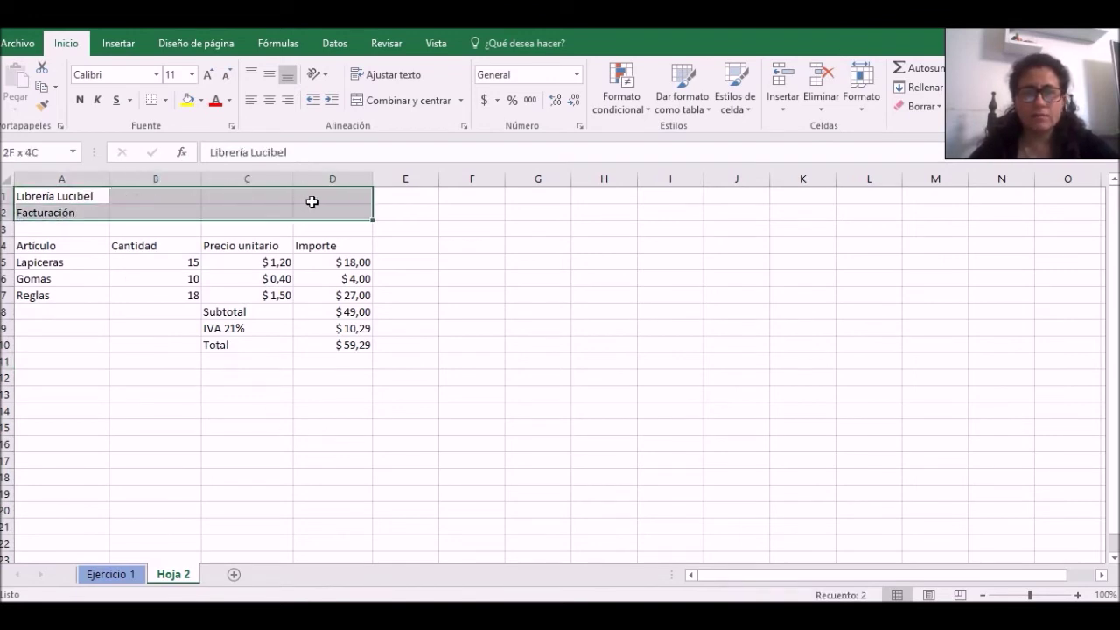
click(374, 100)
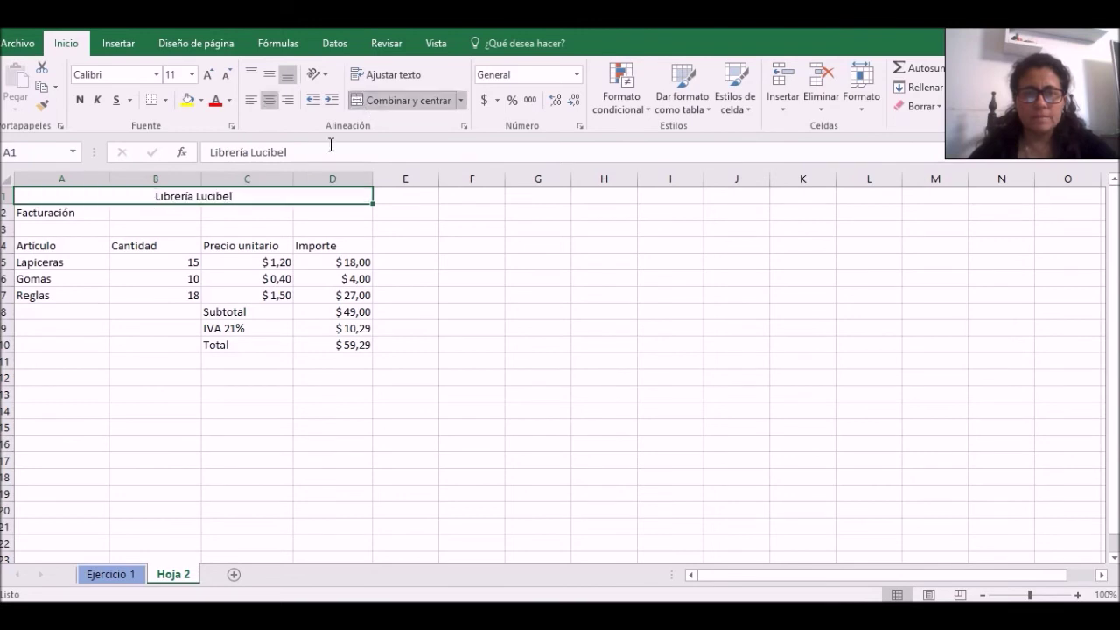
click(90, 214)
drag(79, 212, 313, 212)
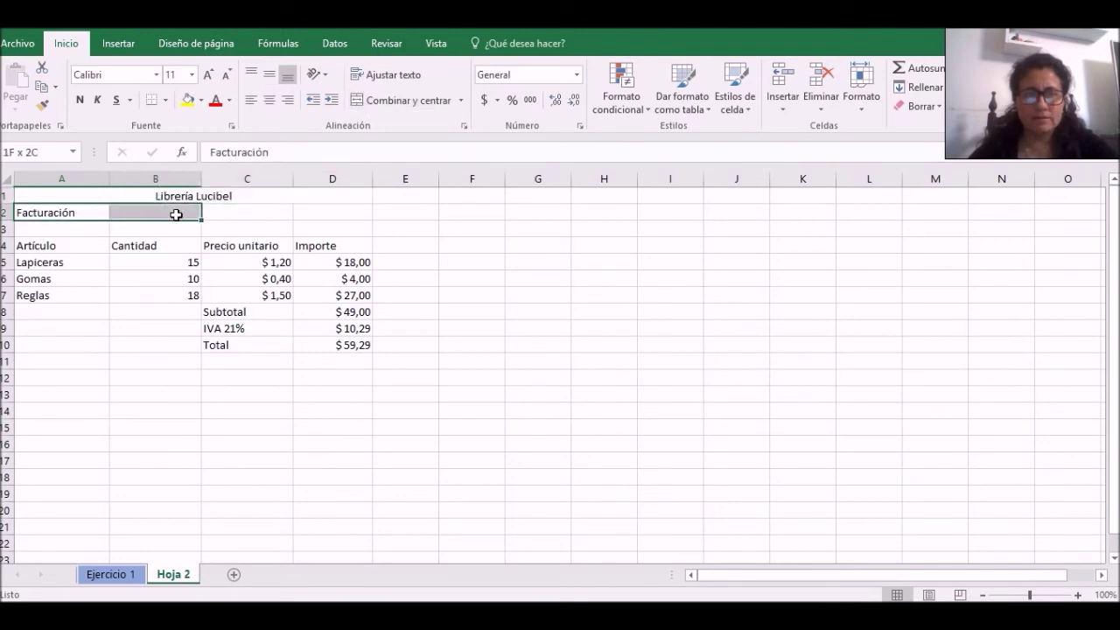
click(408, 100)
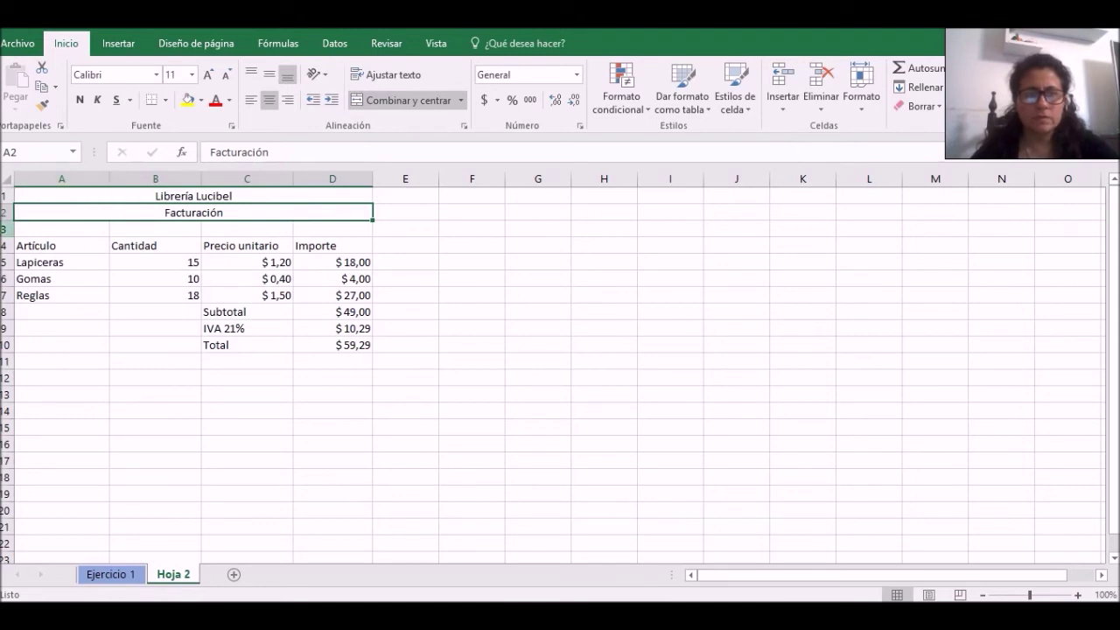
- Merge and centre A3:A4, B3:B4, C3:C4 and D3:D4 for the column headings
drag(52, 229, 50, 243)
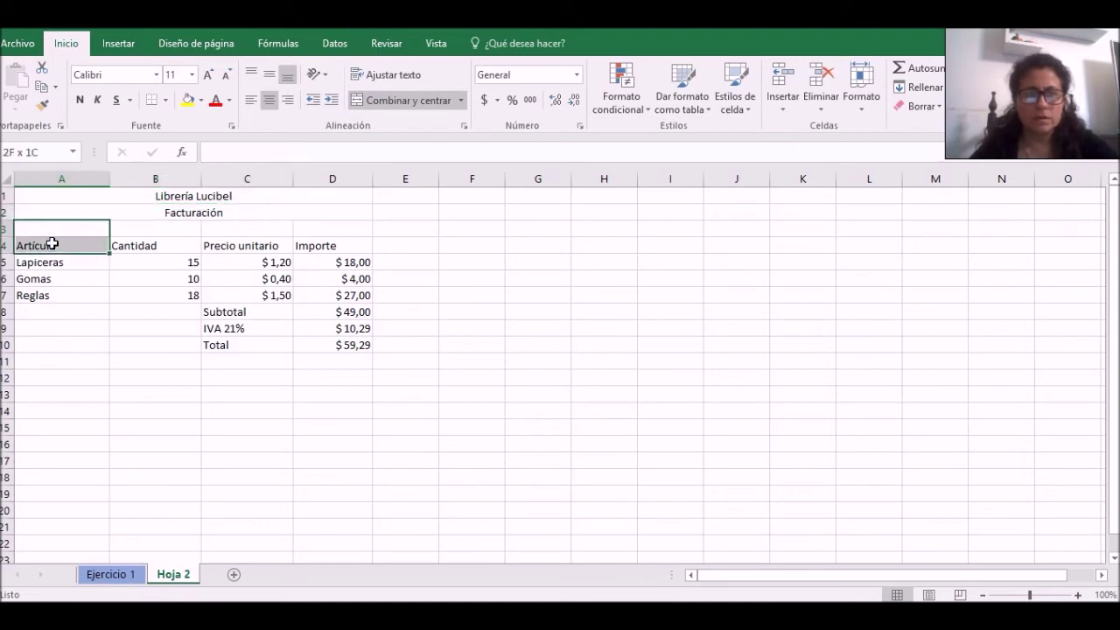
click(399, 102)
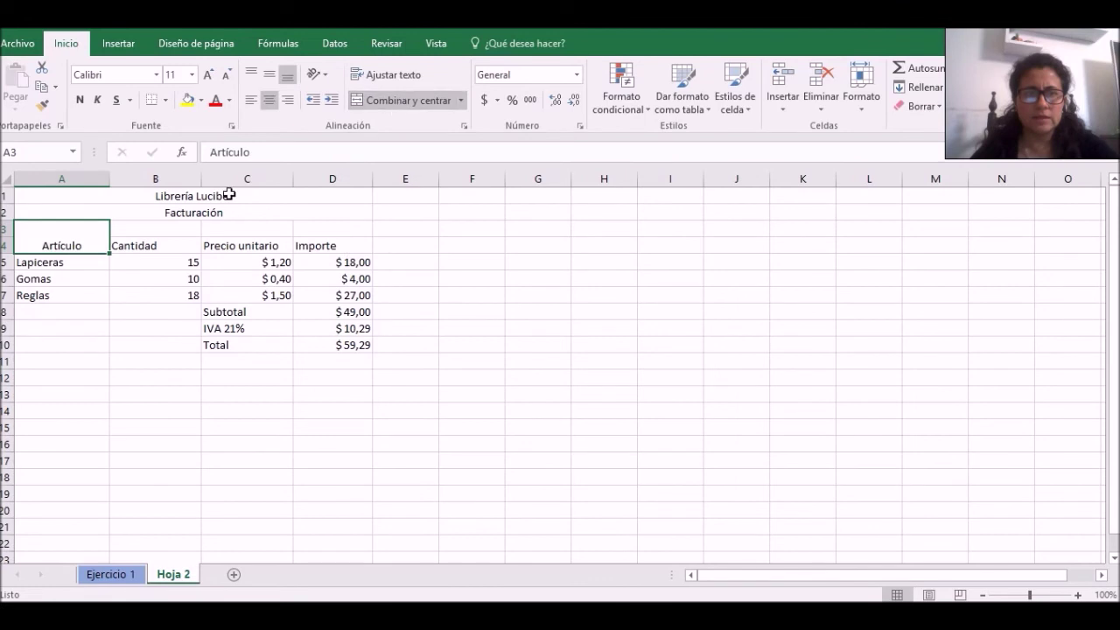
drag(152, 230, 154, 245)
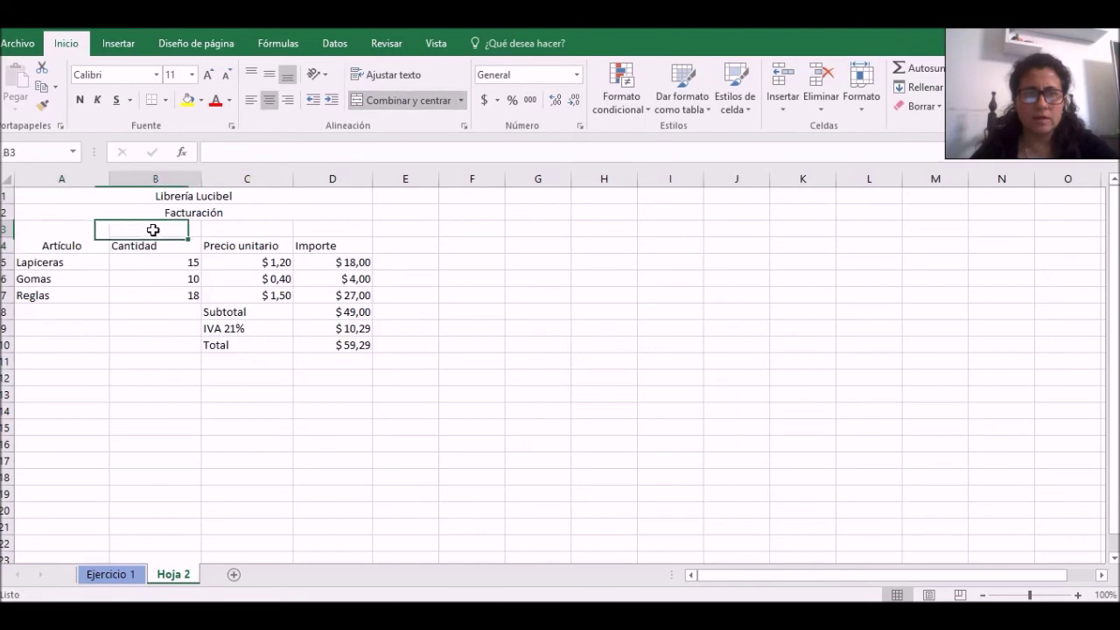
click(412, 101)
drag(242, 229, 239, 244)
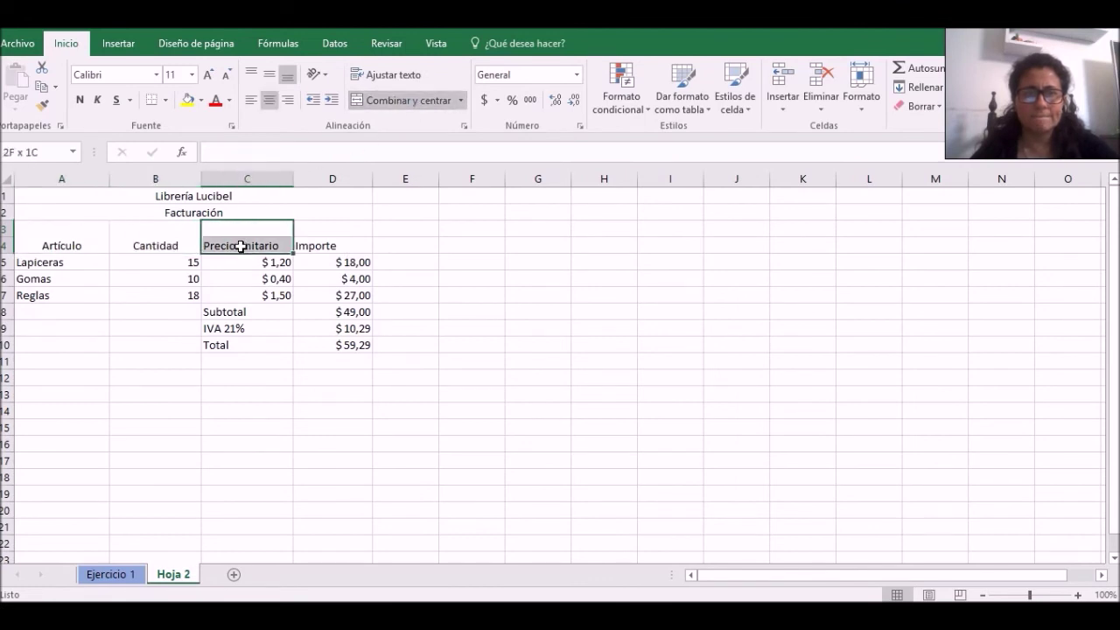
click(417, 101)
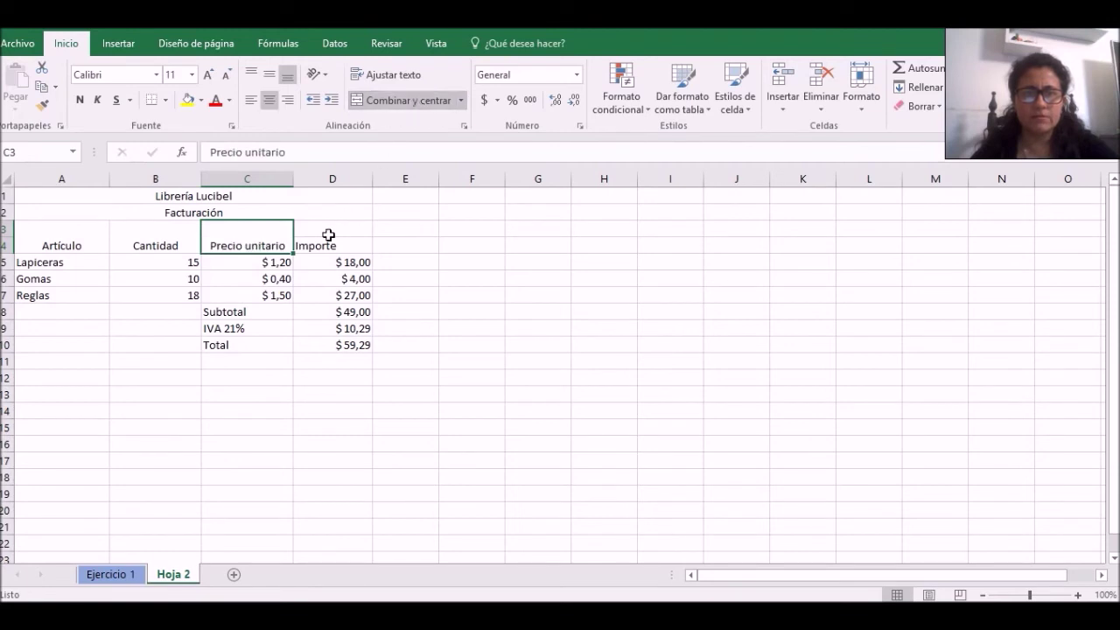
drag(332, 232, 332, 245)
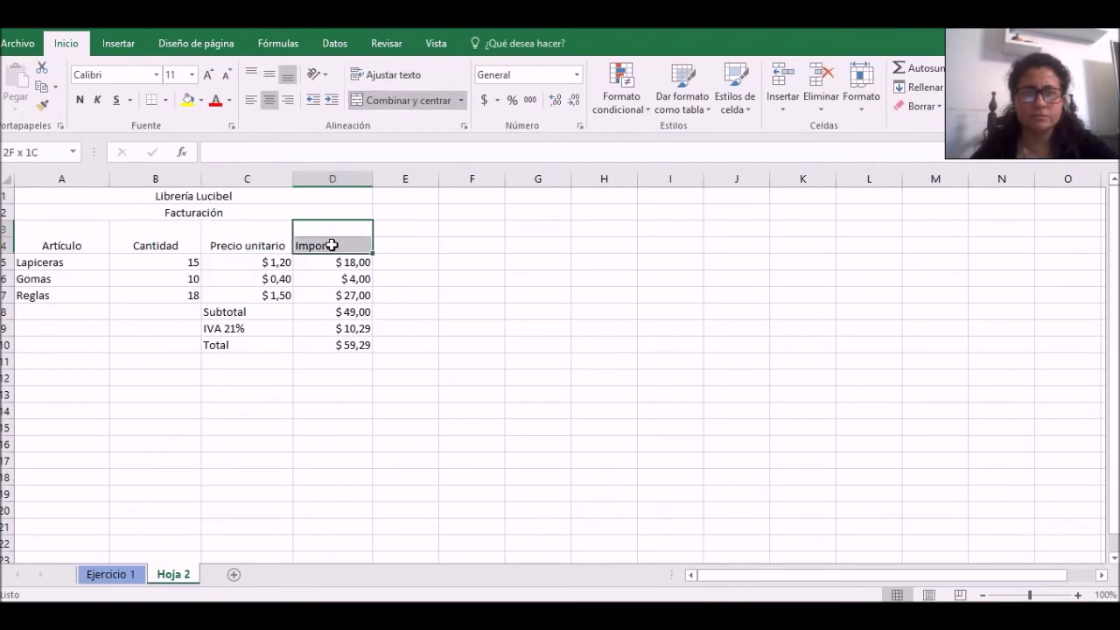
click(417, 100)
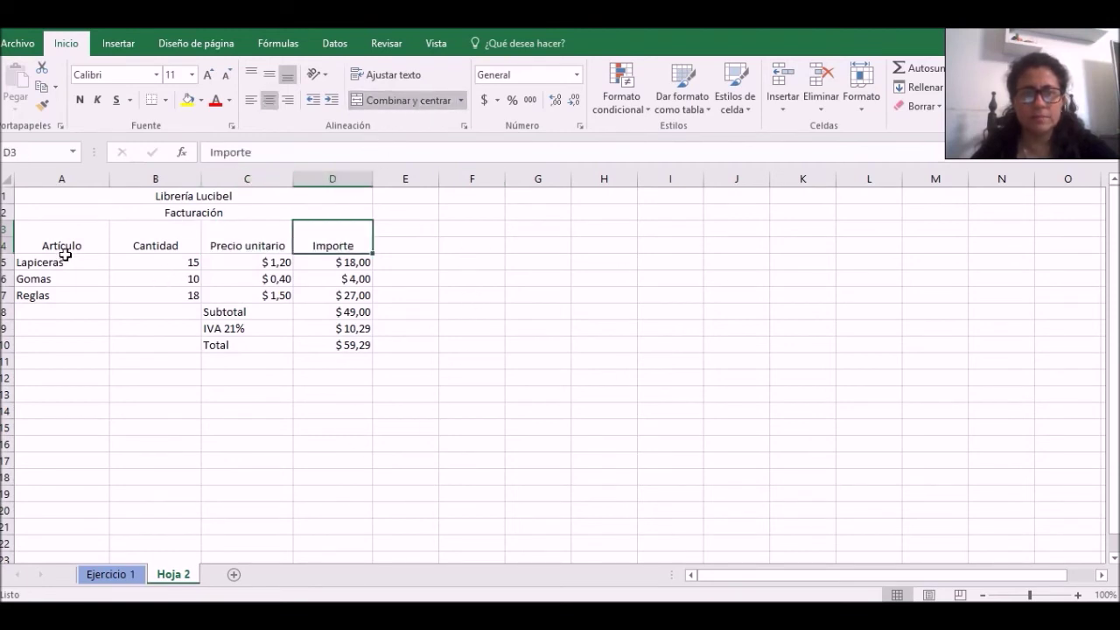
drag(62, 240, 298, 243)
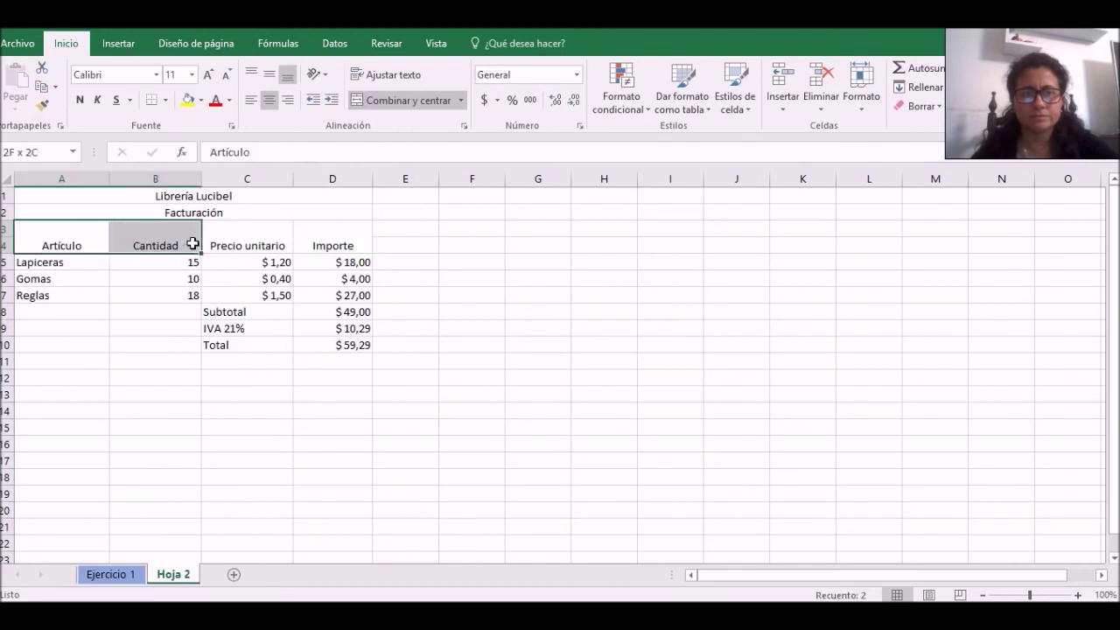
- Centre the A3:D4 column headings vertically in their two-row cells and make them bold
right_click(298, 248)
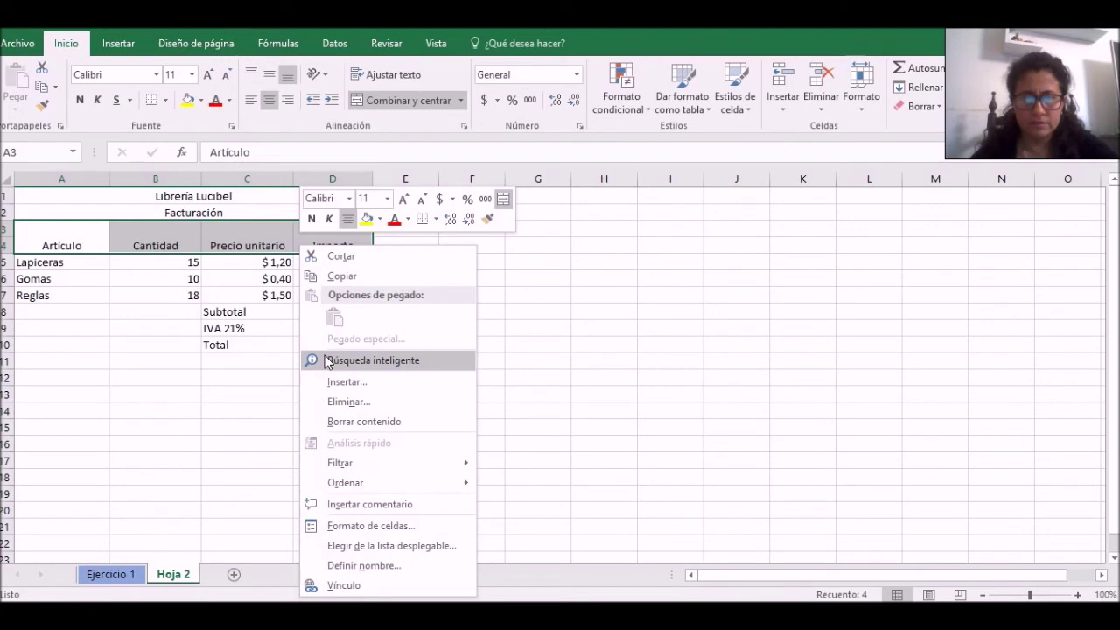
click(362, 525)
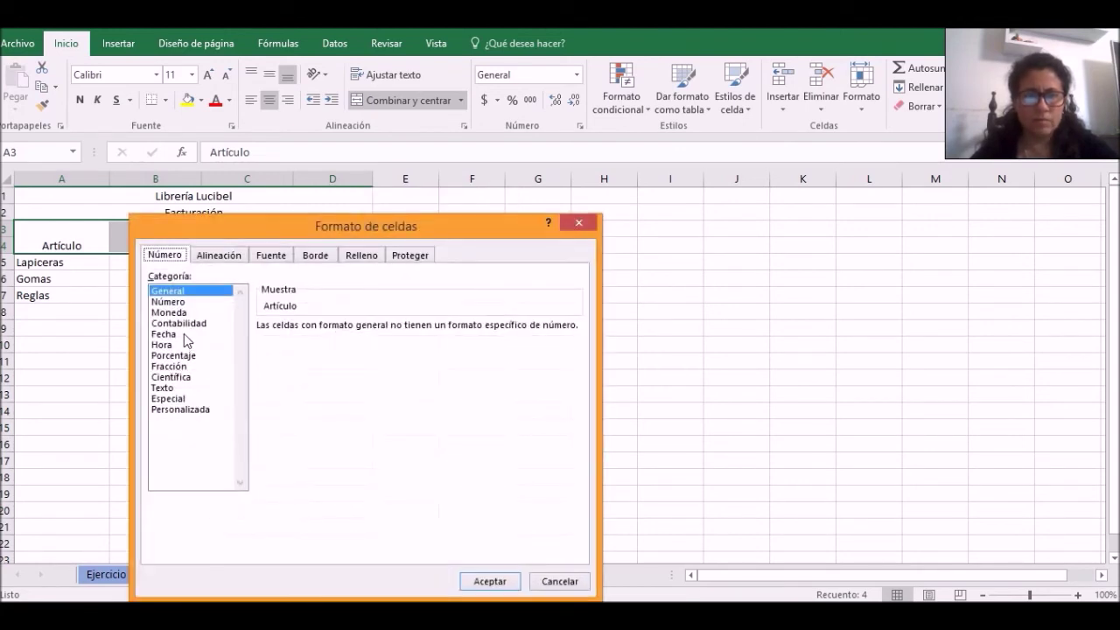
click(224, 257)
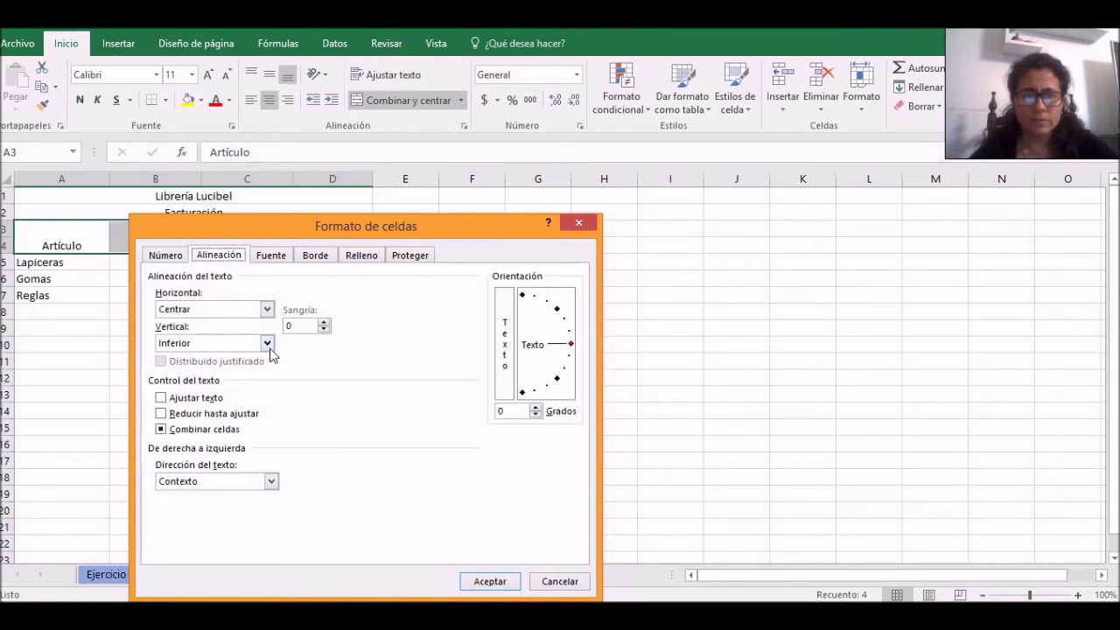
click(268, 344)
click(219, 368)
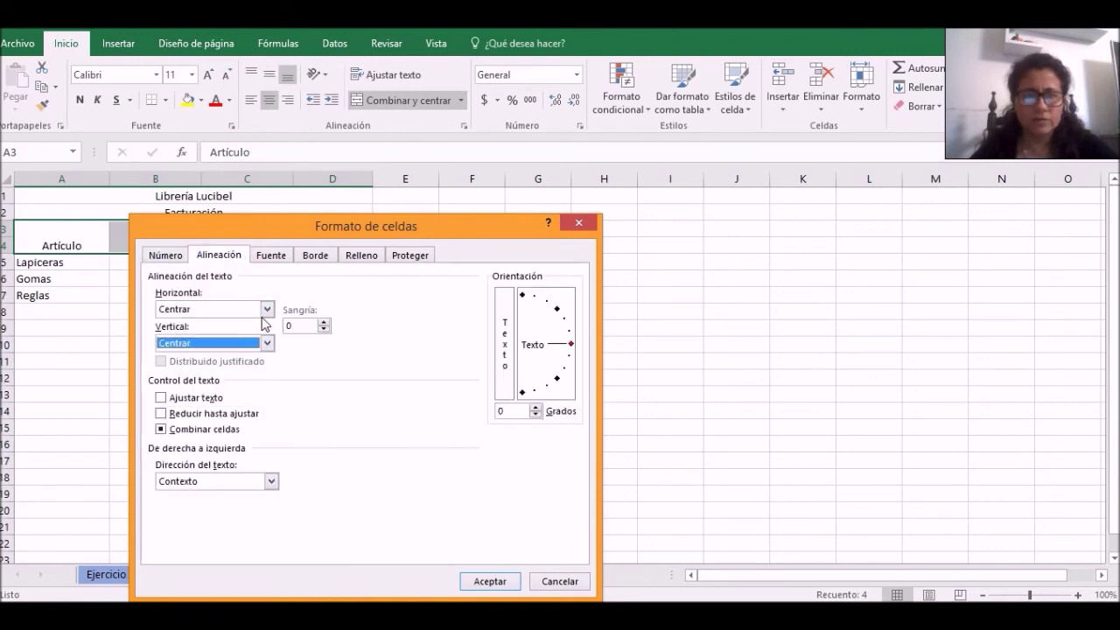
click(476, 582)
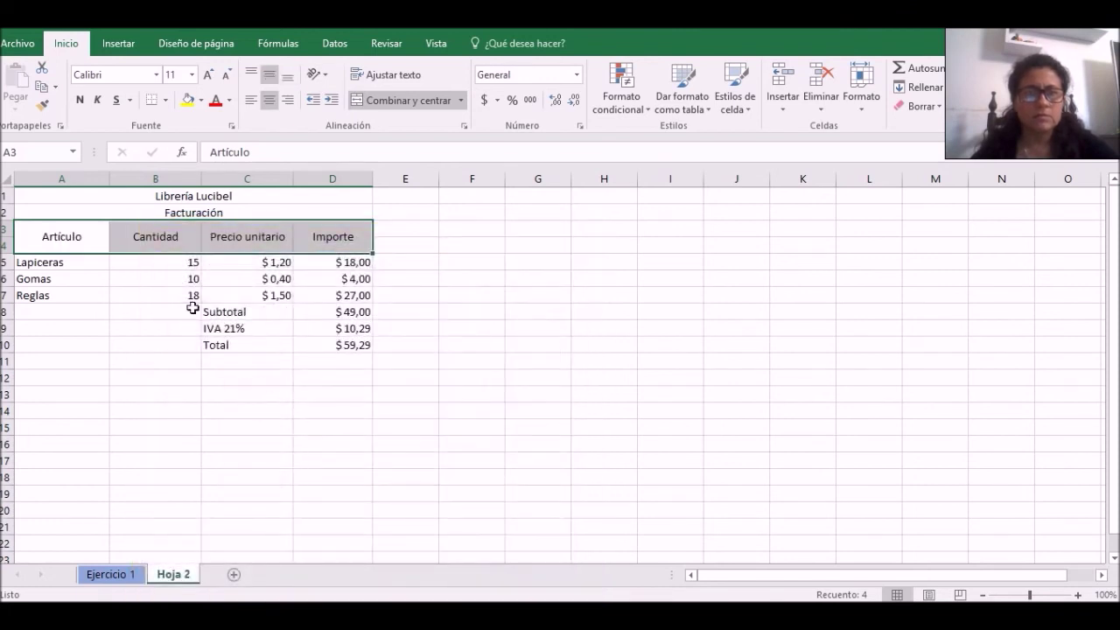
click(80, 99)
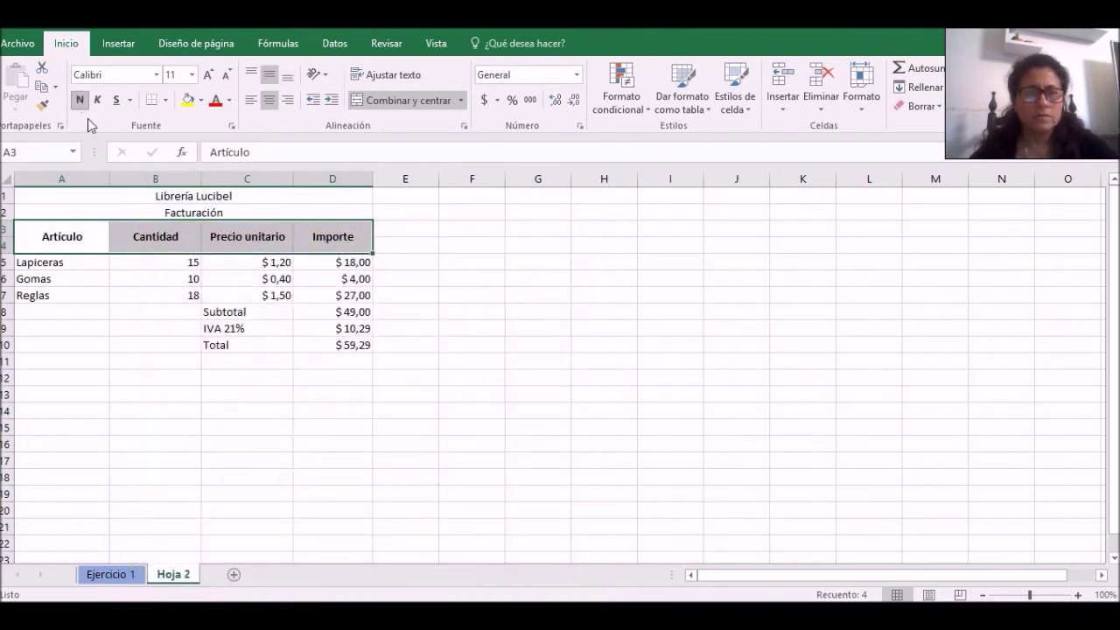
click(108, 328)
- Give the table A3:D7 dotted outline and inside borders
mouse_move(47, 236)
mouse_down()
mouse_move(315, 278)
mouse_move(319, 296)
mouse_up()
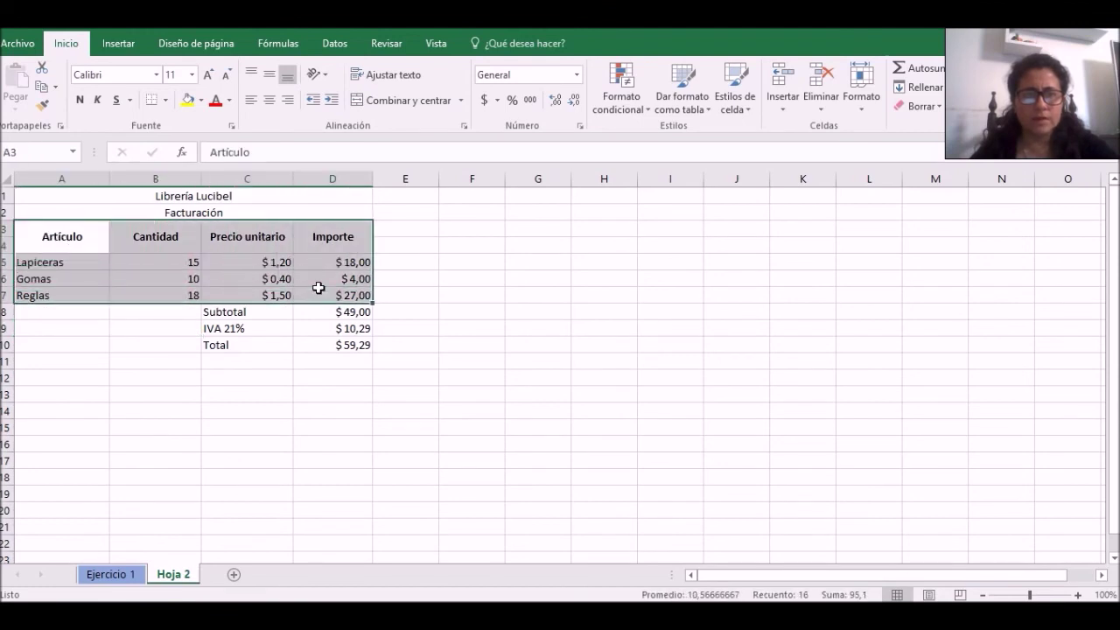
right_click(319, 296)
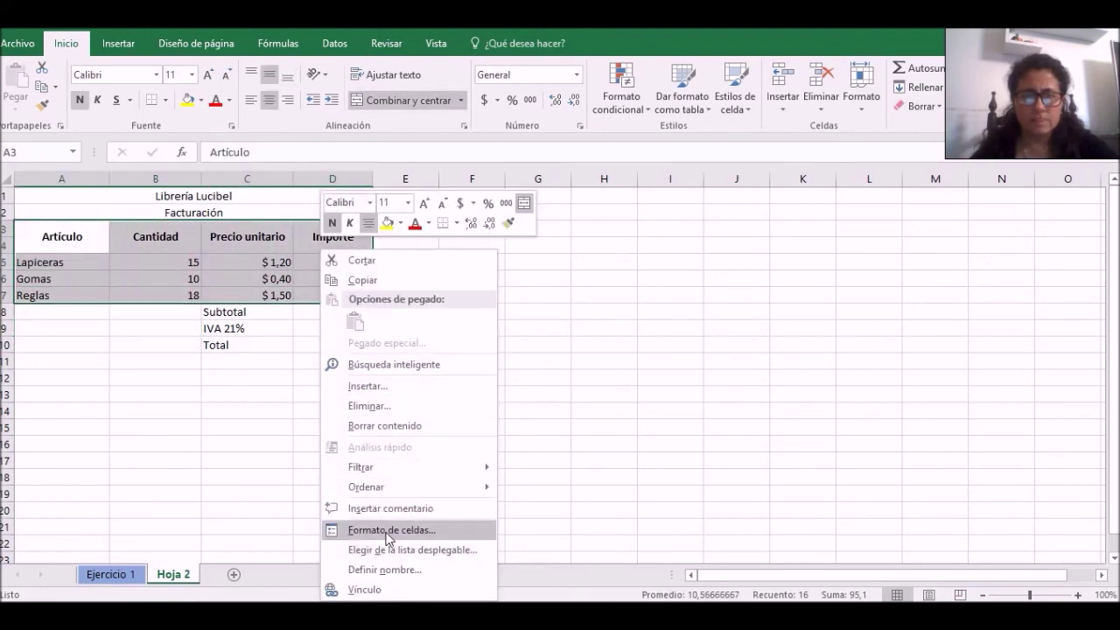
click(377, 529)
click(321, 254)
click(194, 378)
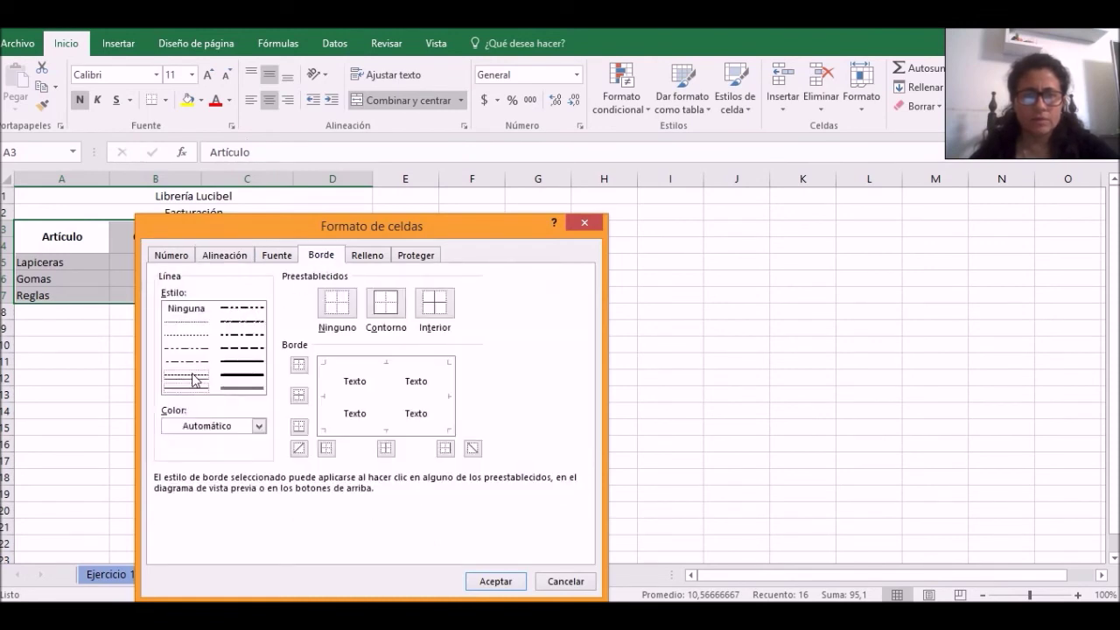
click(387, 307)
click(204, 385)
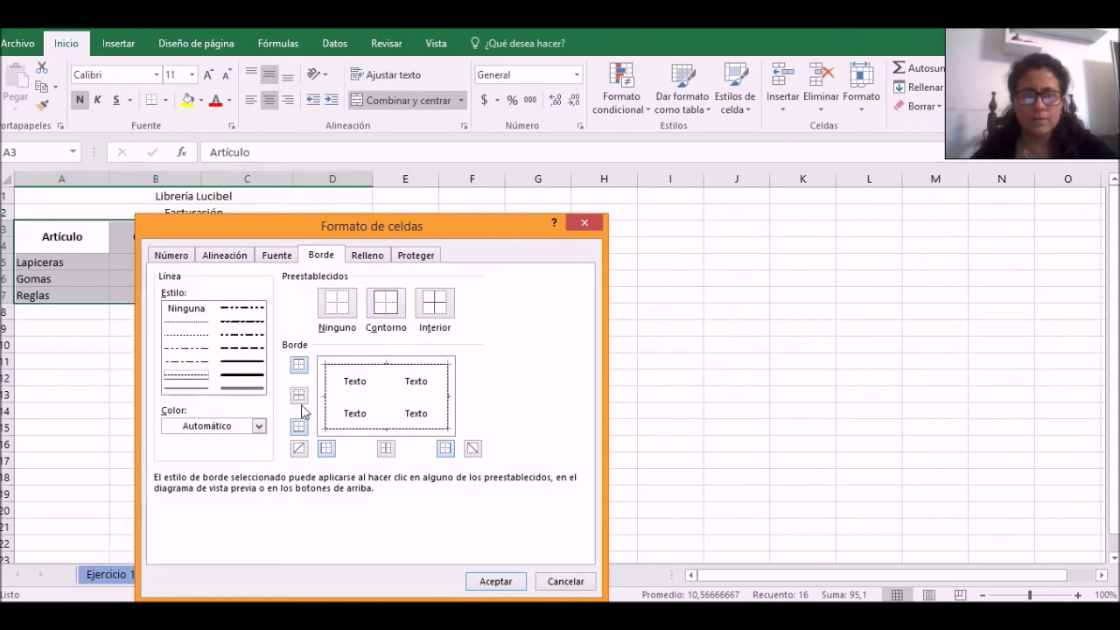
click(298, 396)
click(386, 448)
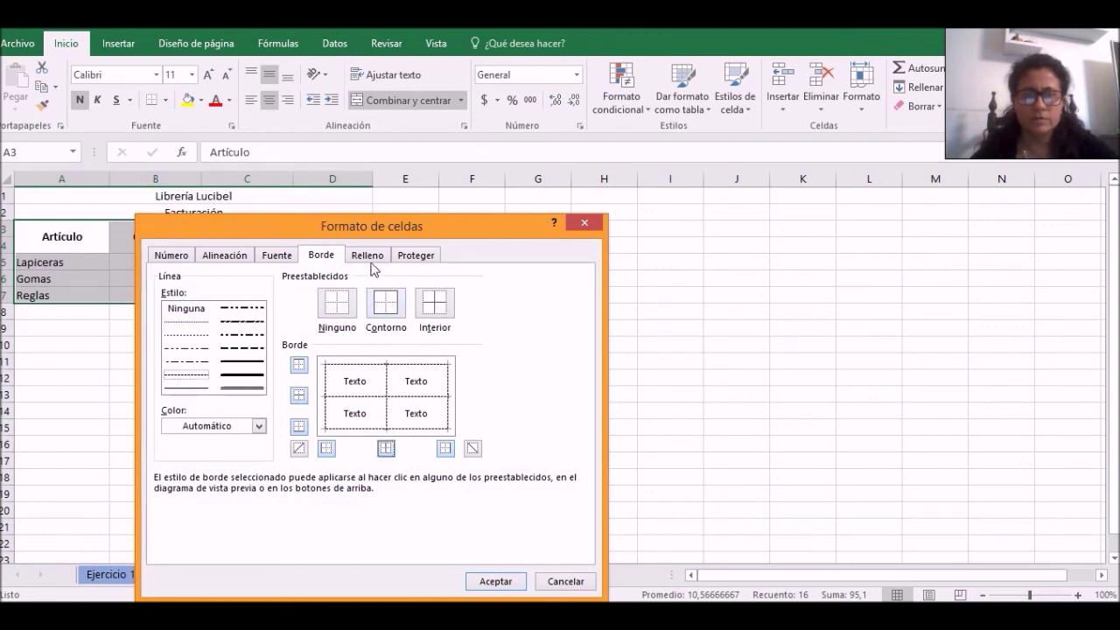
- Fill the table A3:D7 with light green and apply the formatting
click(371, 257)
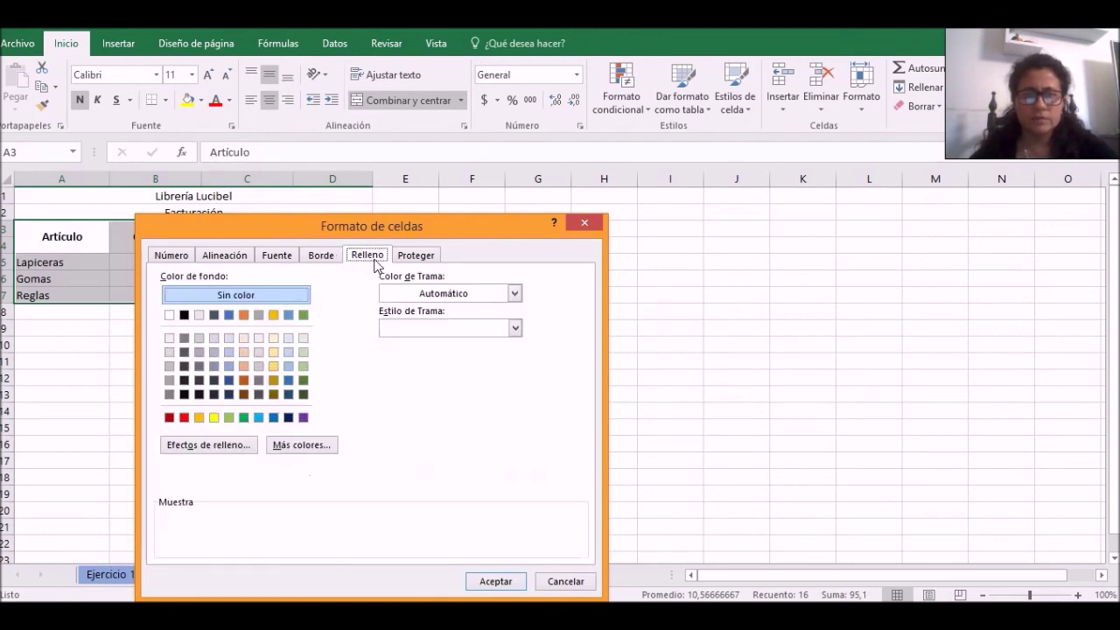
click(242, 418)
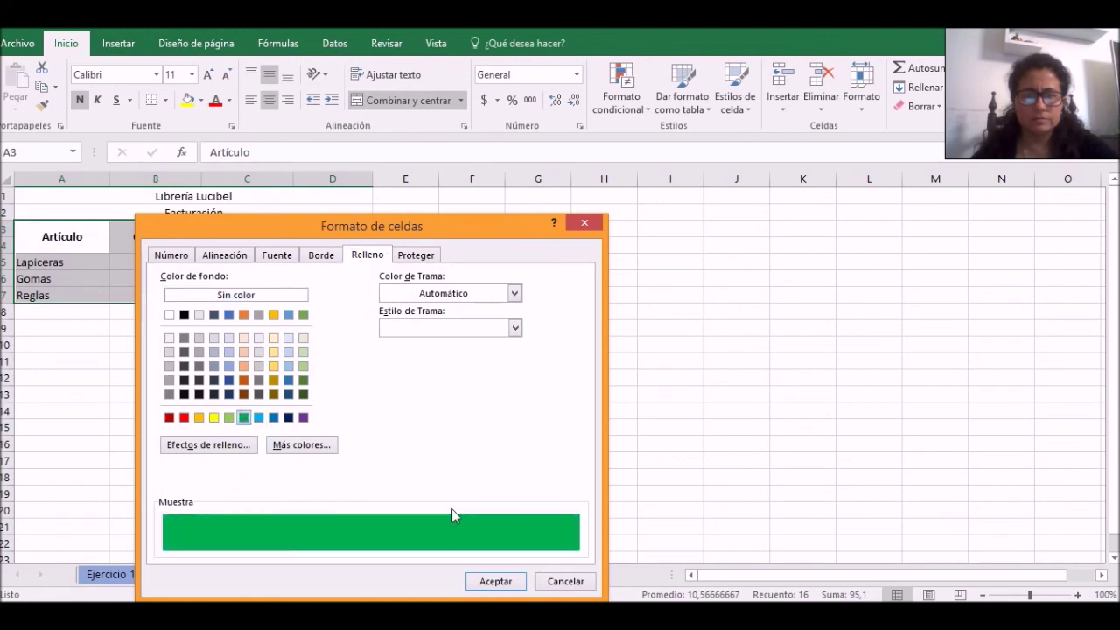
click(228, 417)
click(493, 582)
click(263, 425)
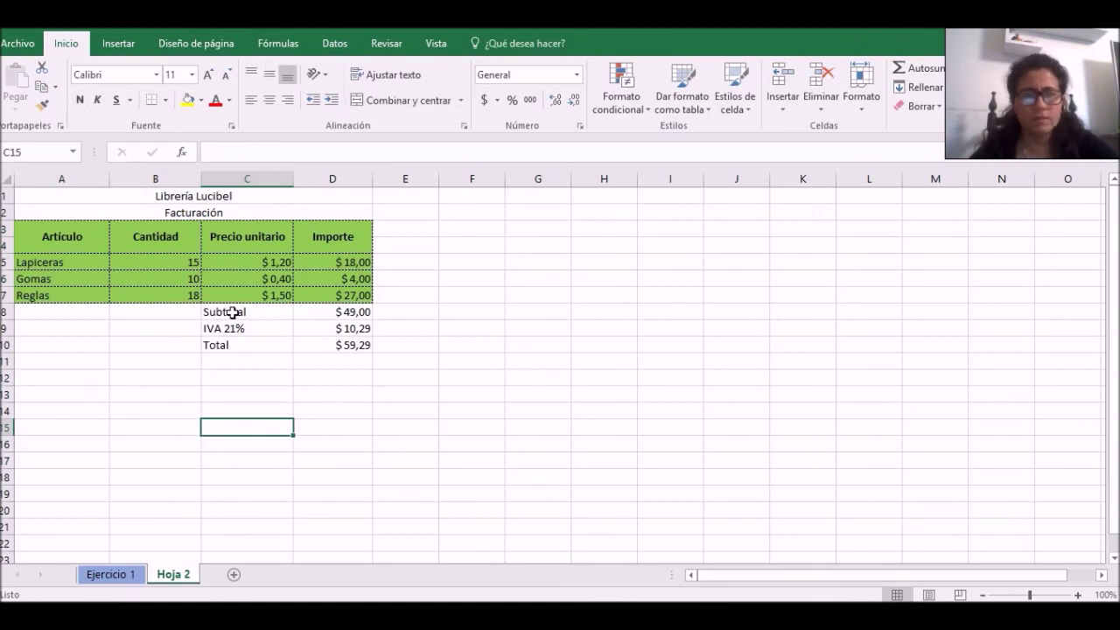
drag(232, 312, 338, 343)
- Give the Subtotal, IVA 21% and Total block C8:D10 a light-green fill with dotted borders
right_click(338, 343)
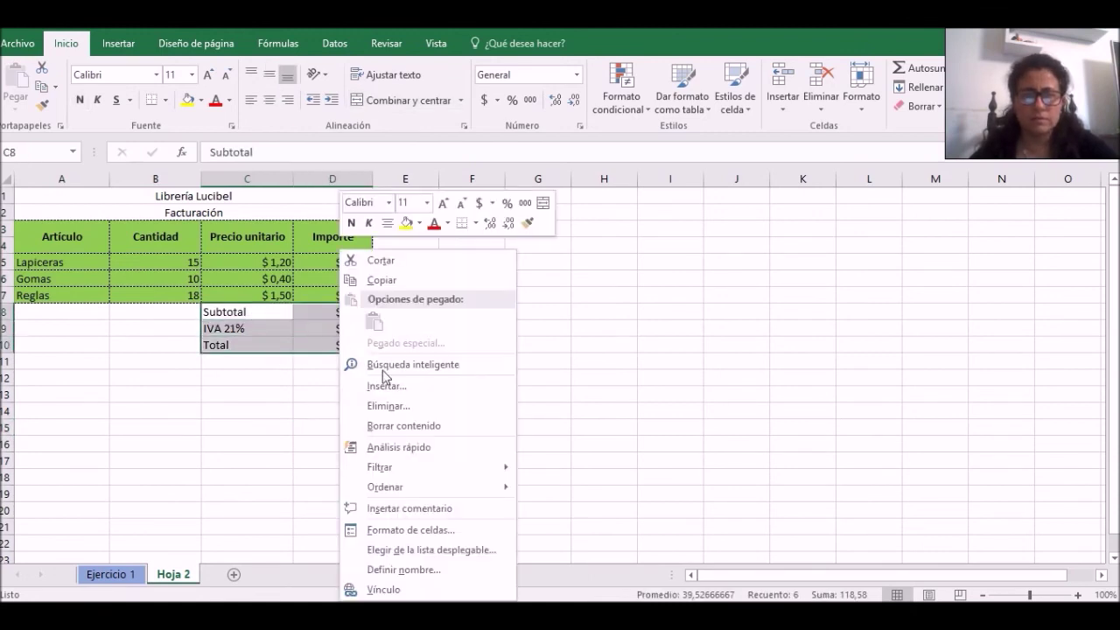
click(393, 530)
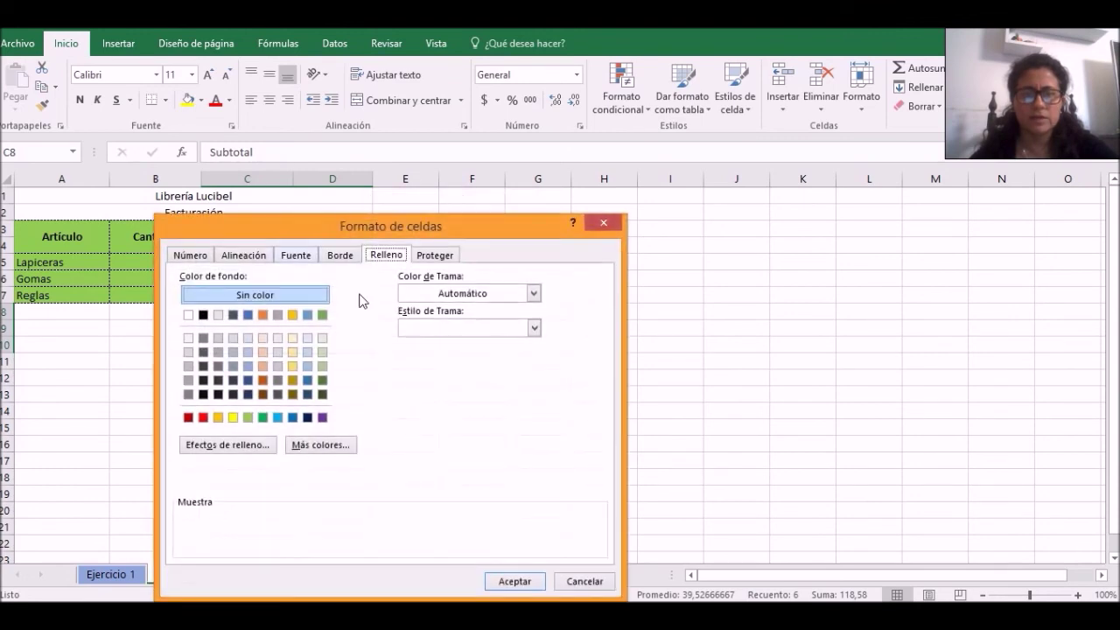
click(248, 417)
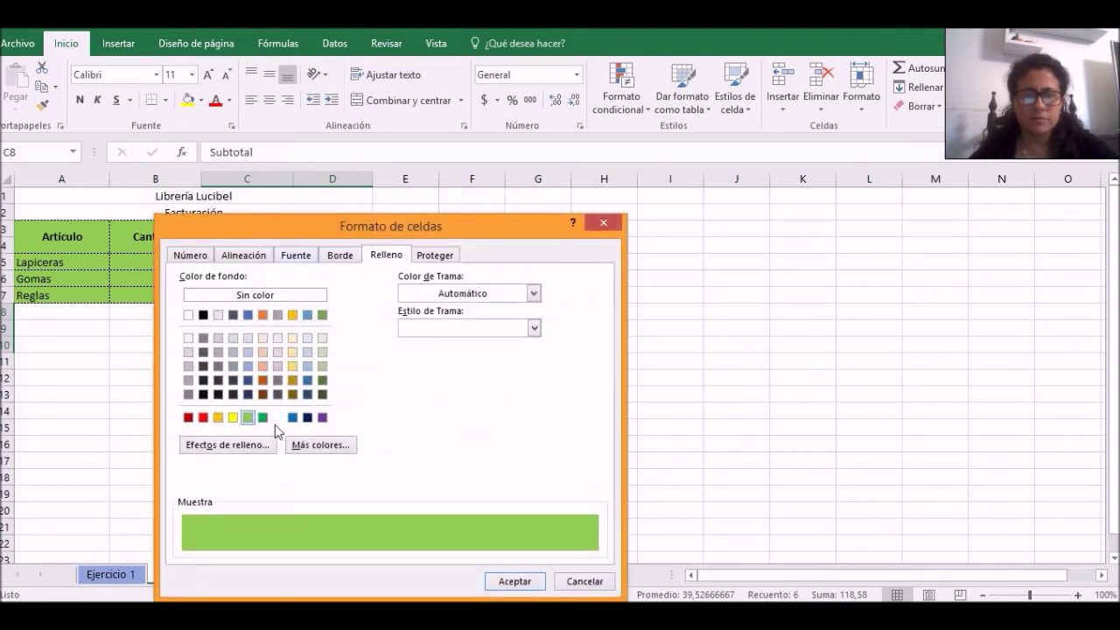
click(337, 259)
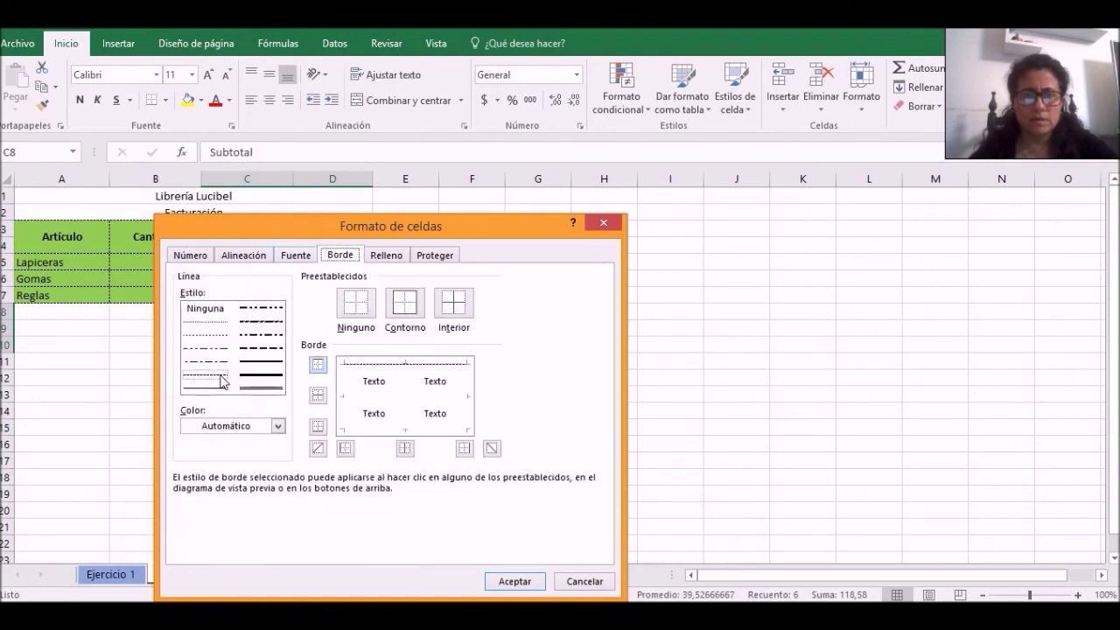
click(411, 317)
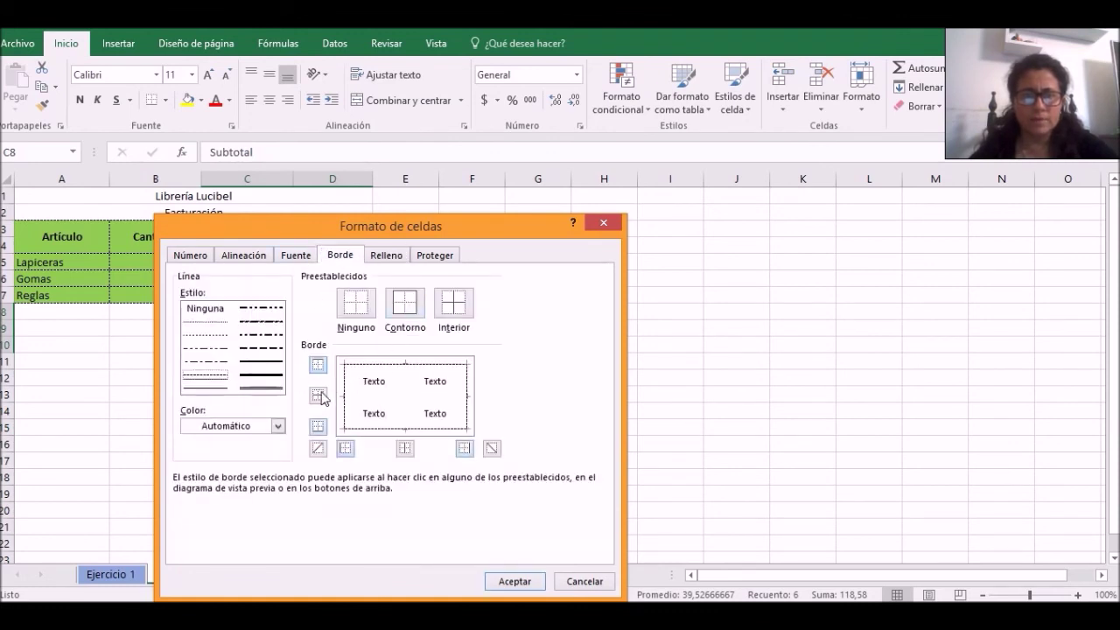
click(372, 406)
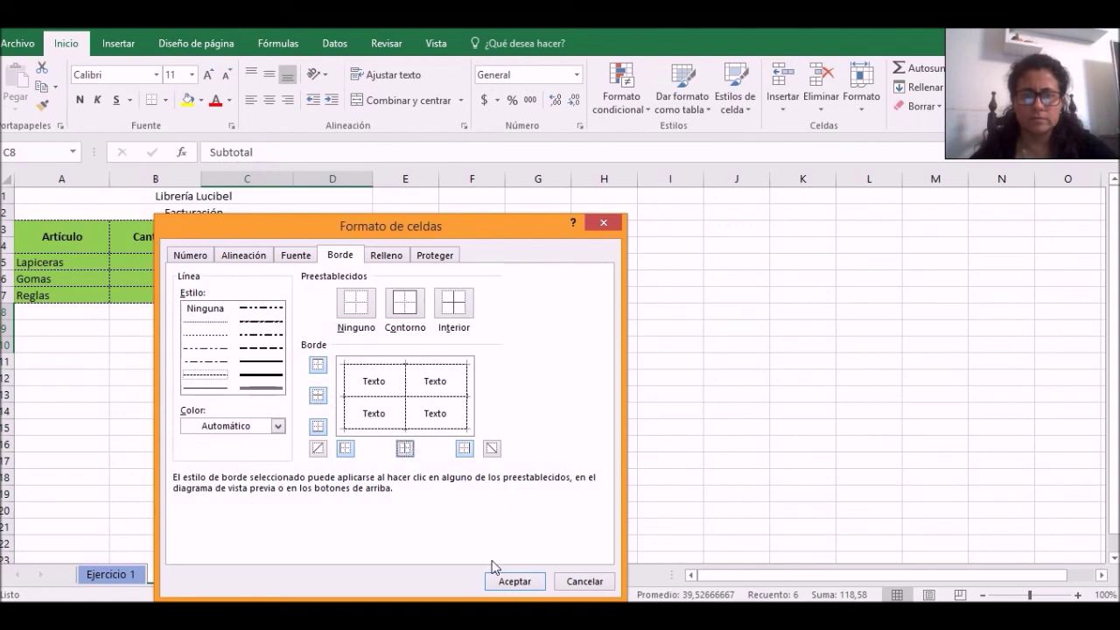
click(514, 581)
click(482, 440)
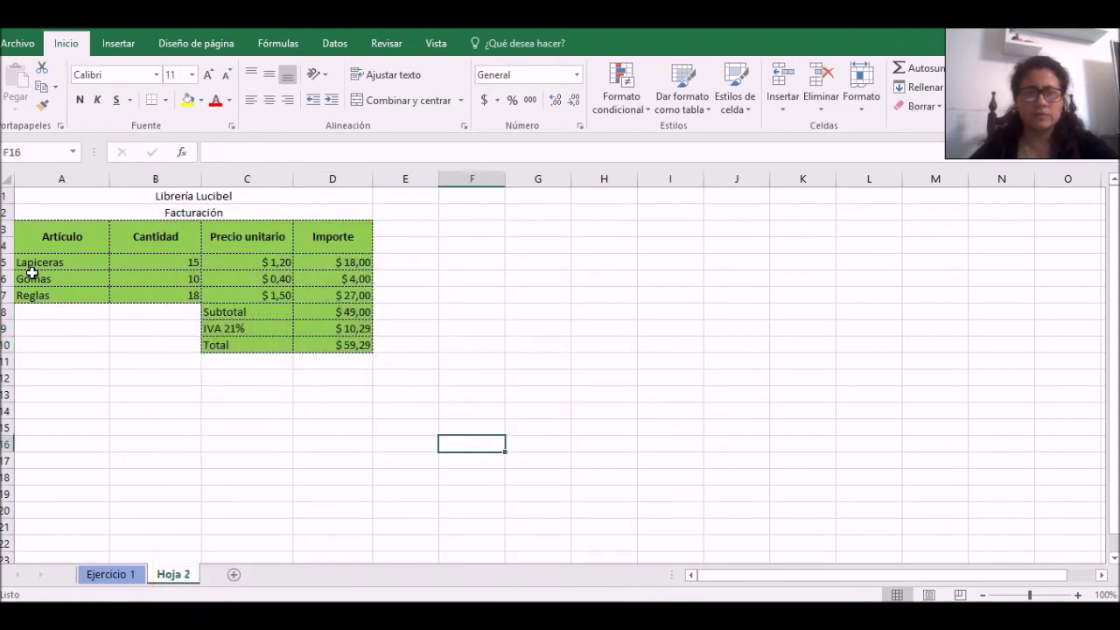
- Bold the item names Lapiceras to Reglas and the Subtotal, IVA 21% and Total labels
drag(44, 261, 42, 294)
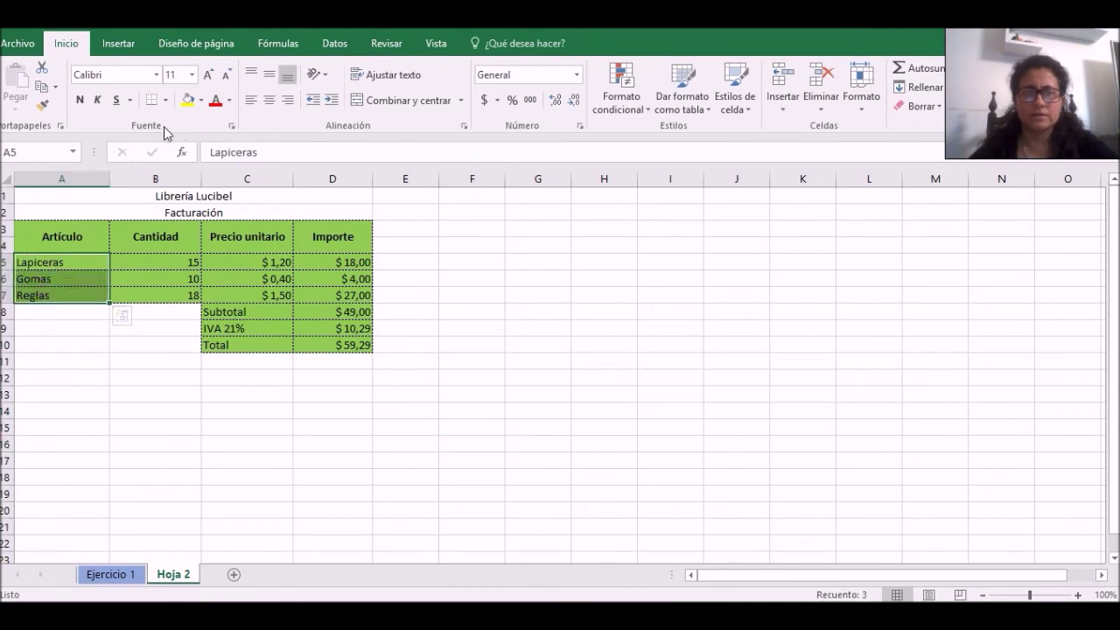
click(80, 99)
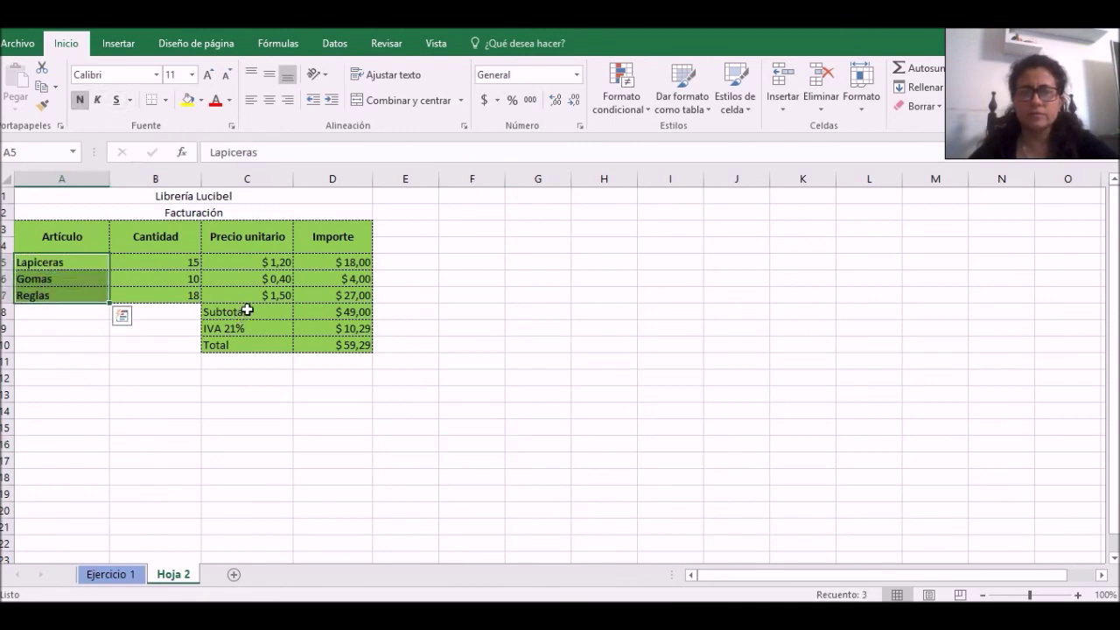
drag(238, 312, 245, 345)
click(79, 100)
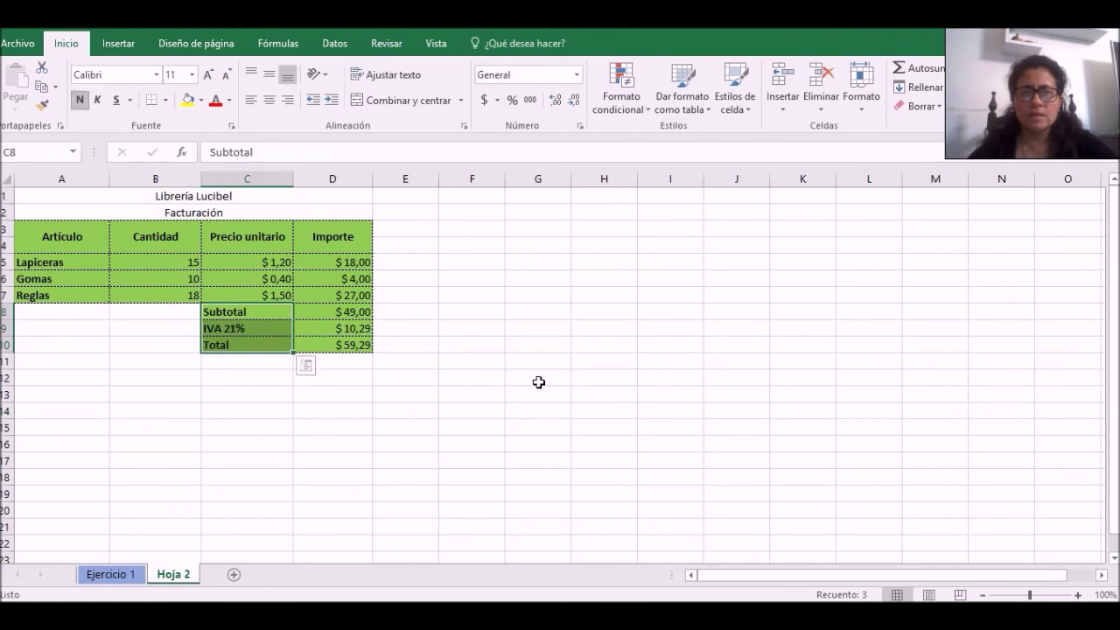
click(601, 408)
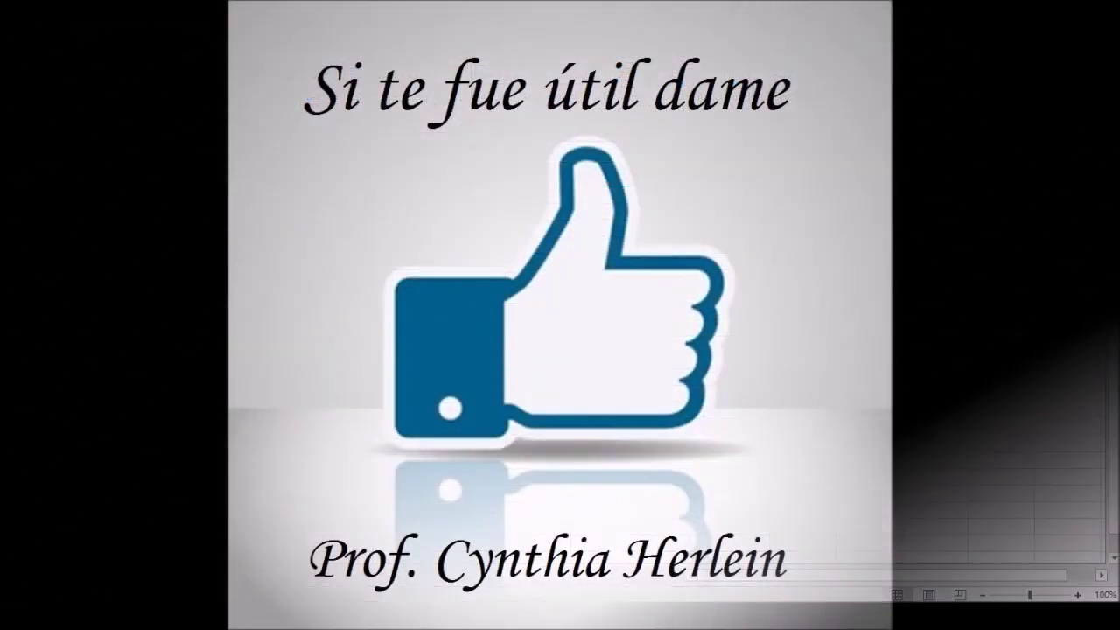